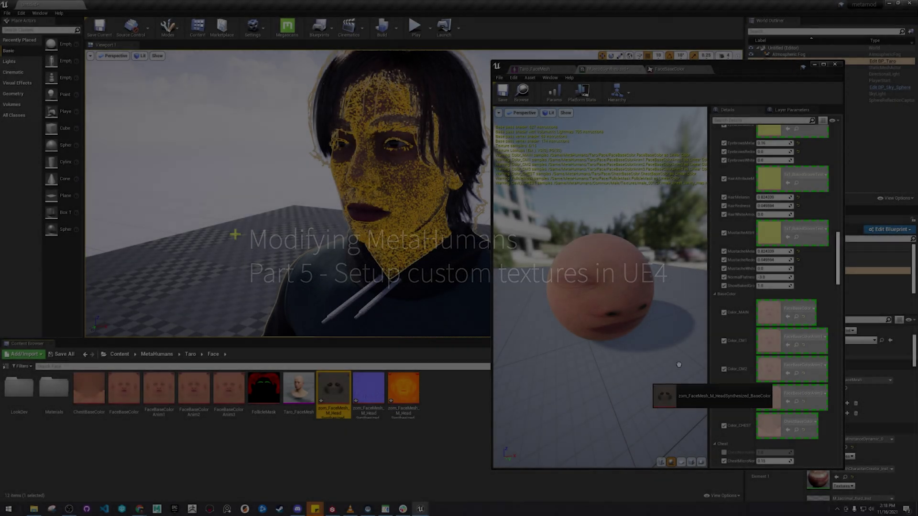
Preview the dark zom_FaceMesh texture in Color_MAIN, then fly the viewport close to Taro's face.
{"action": "left_click_drag", "start_coordinate": [679, 364], "coordinate": [763, 313]}
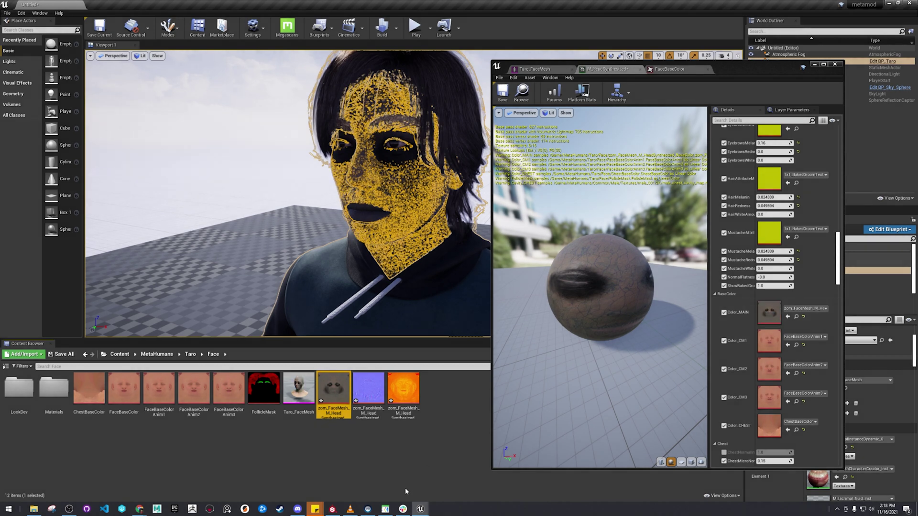
{"action": "left_click", "coordinate": [419, 283]}
{"action": "right_click_drag", "start_coordinate": [409, 226], "coordinate": [409, 227]}
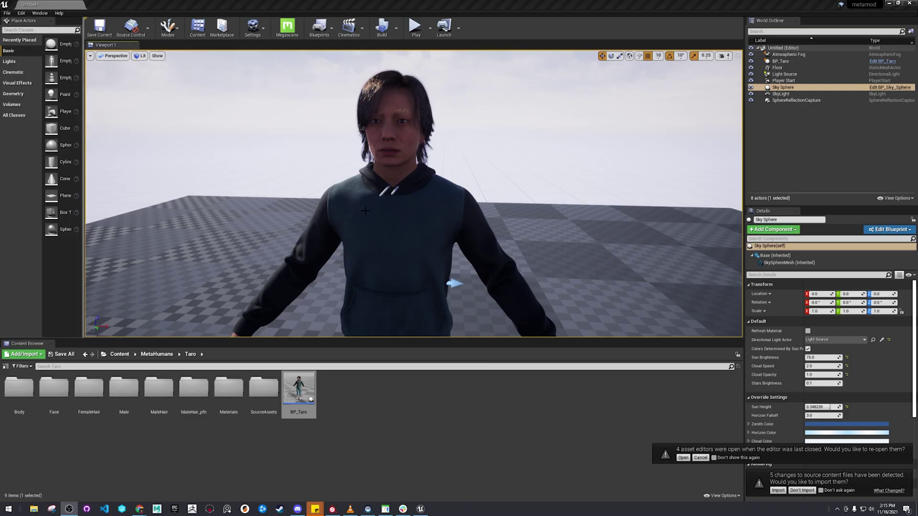
Select BP_Taro, enlarge its component list, and pick the Face (Inherited) component.
{"action": "scroll", "coordinate": [365, 211], "scroll_direction": "up", "scroll_amount": 10}
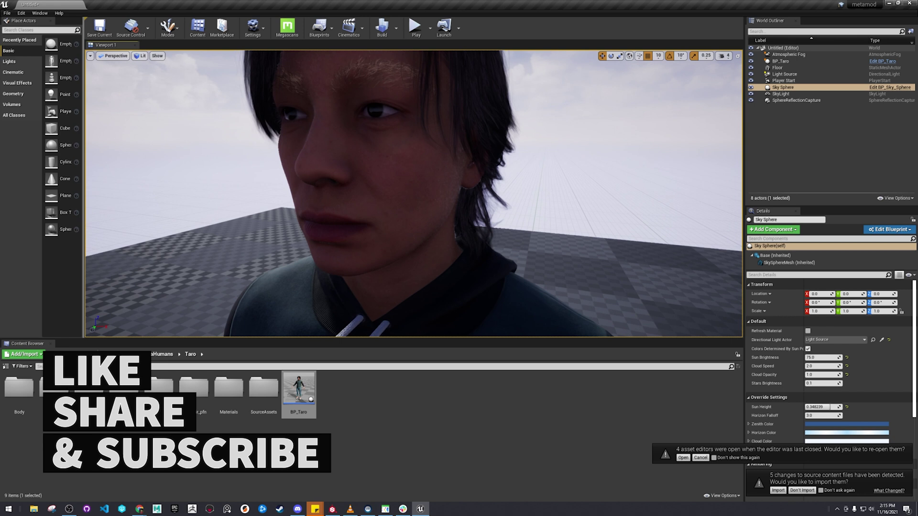
{"action": "scroll", "coordinate": [364, 216], "scroll_direction": "down", "scroll_amount": 3}
{"action": "left_click", "coordinate": [373, 268]}
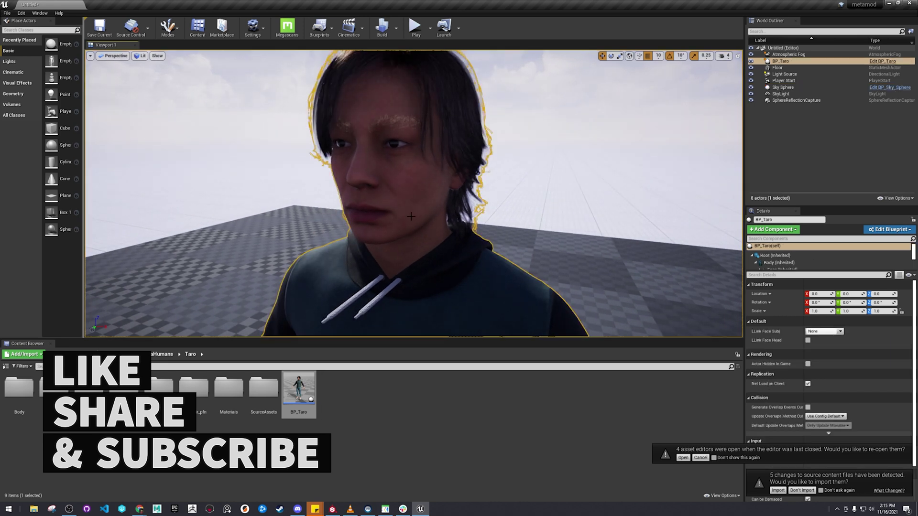
{"action": "left_click", "coordinate": [299, 389]}
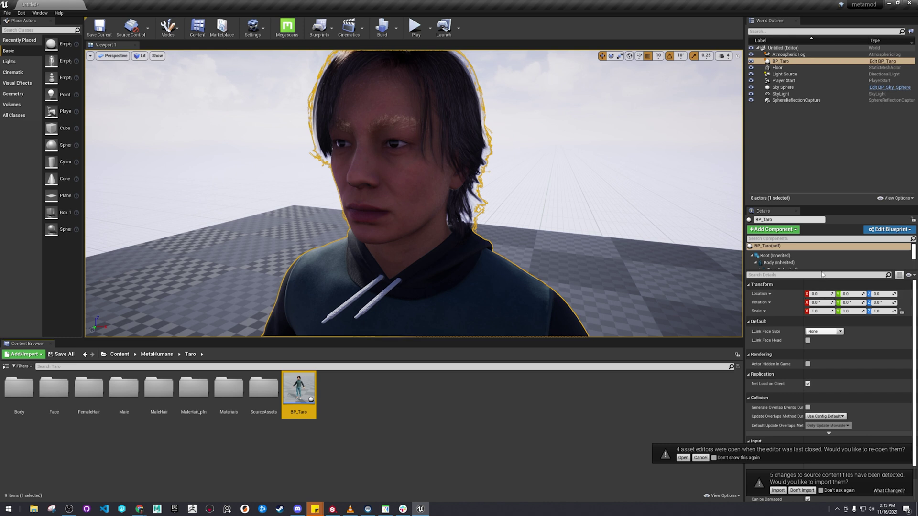
{"action": "left_click_drag", "start_coordinate": [823, 269], "coordinate": [829, 316]}
{"action": "left_click", "coordinate": [782, 270]}
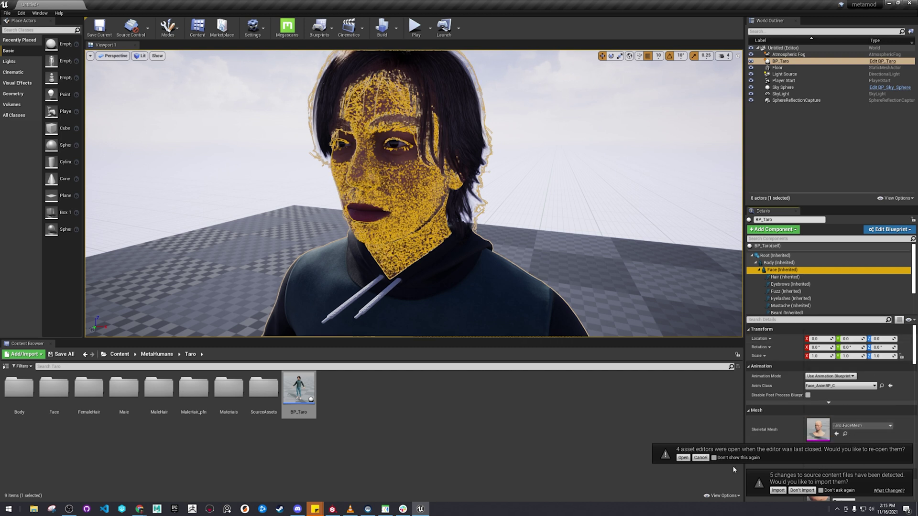
Dismiss the notification and locate Taro_FaceMesh and its FaceBaseColor texture in the content browser.
{"action": "left_click", "coordinate": [706, 459]}
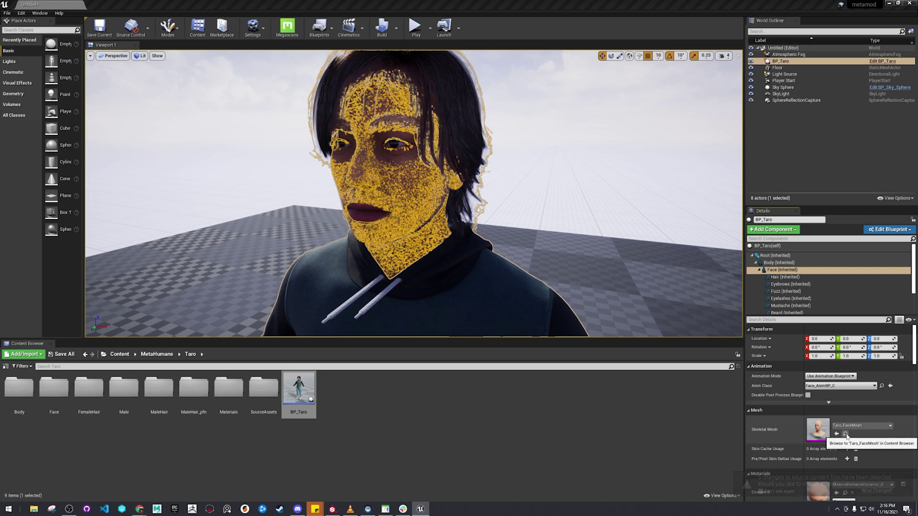
{"action": "left_click", "coordinate": [845, 434]}
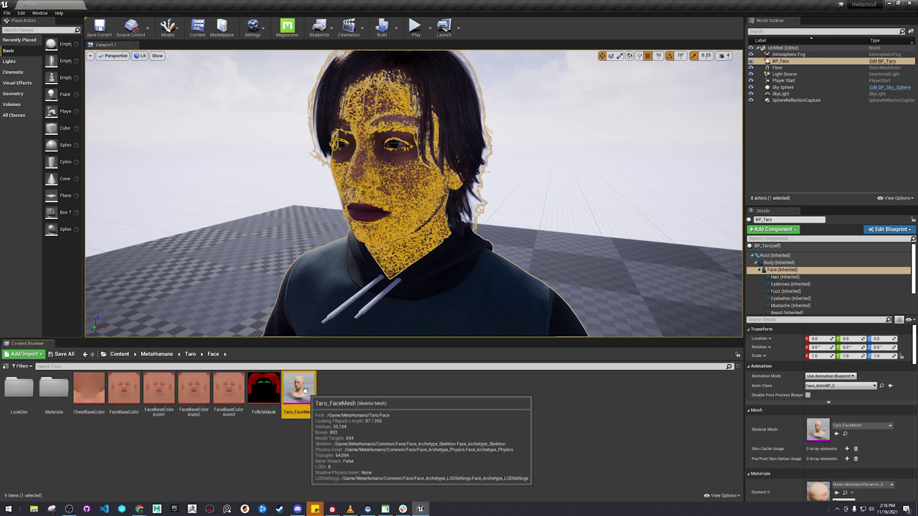
{"action": "scroll", "coordinate": [868, 457], "scroll_direction": "down", "scroll_amount": 2}
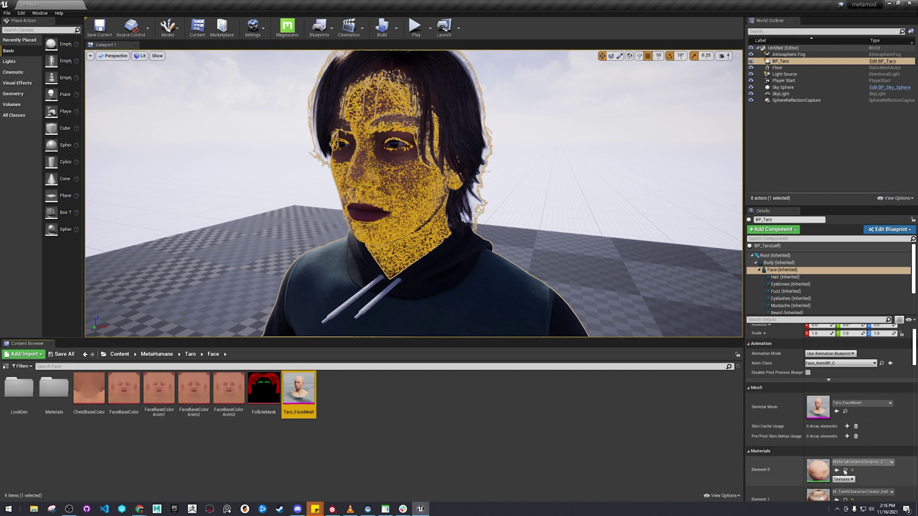
{"action": "left_click", "coordinate": [127, 402]}
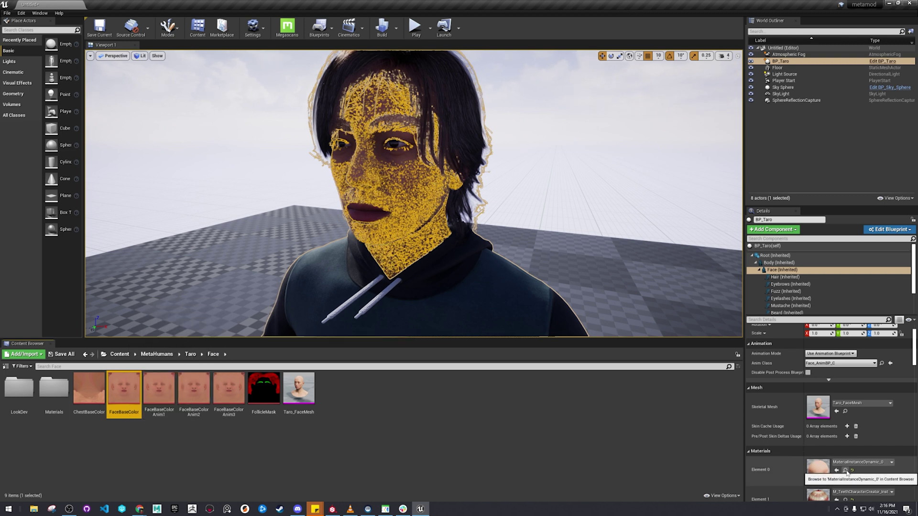
Inspect the face's Element 0 material, opening and closing its dynamic material instance.
{"action": "left_click", "coordinate": [846, 471]}
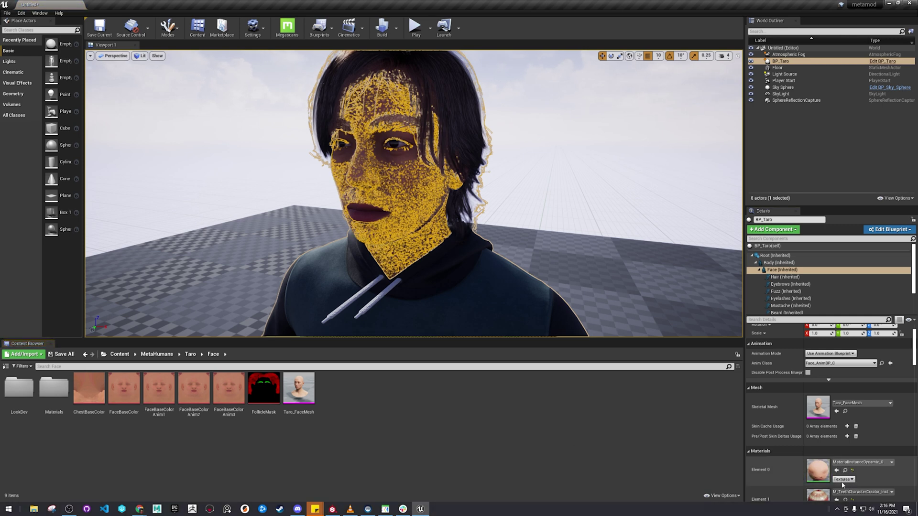
{"action": "double_click", "coordinate": [816, 468]}
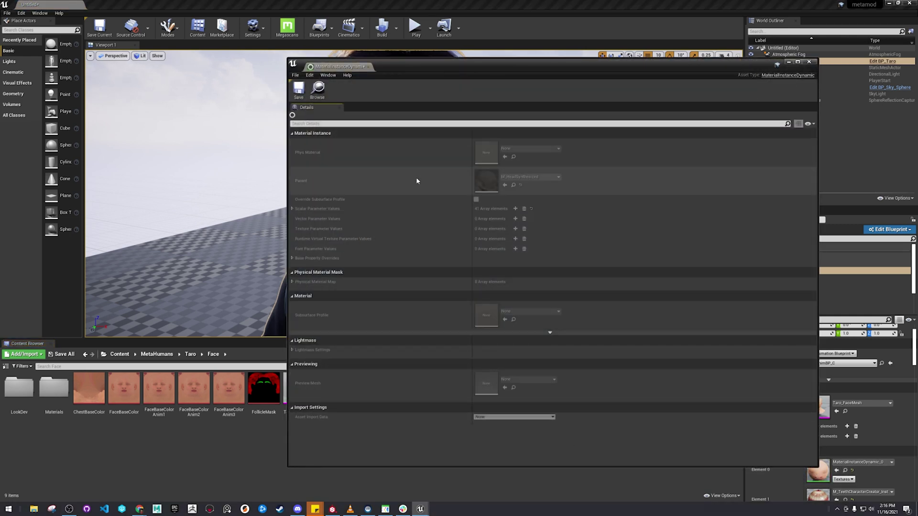
{"action": "left_click", "coordinate": [809, 63]}
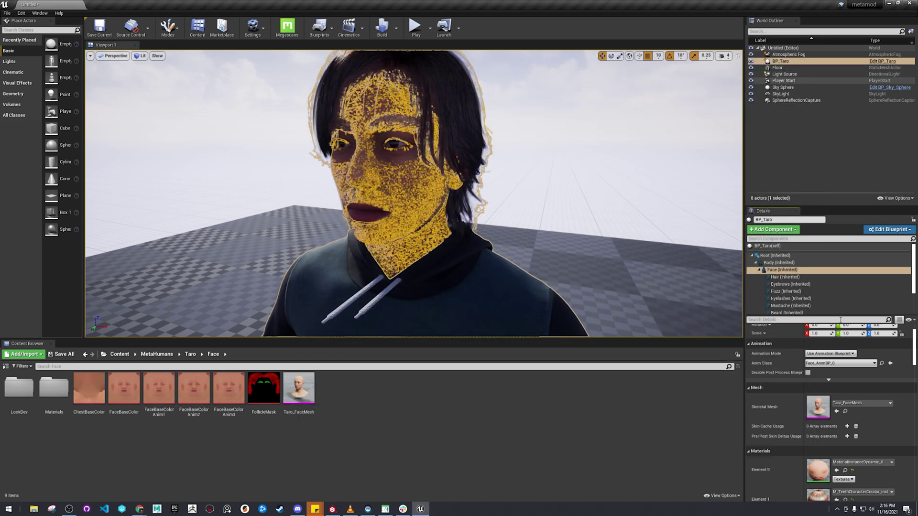
Find M_HeadSynthesized in Face/Materials/Materials, then browse back to Taro_FaceMesh.
{"action": "scroll", "coordinate": [872, 448], "scroll_direction": "down", "scroll_amount": 2}
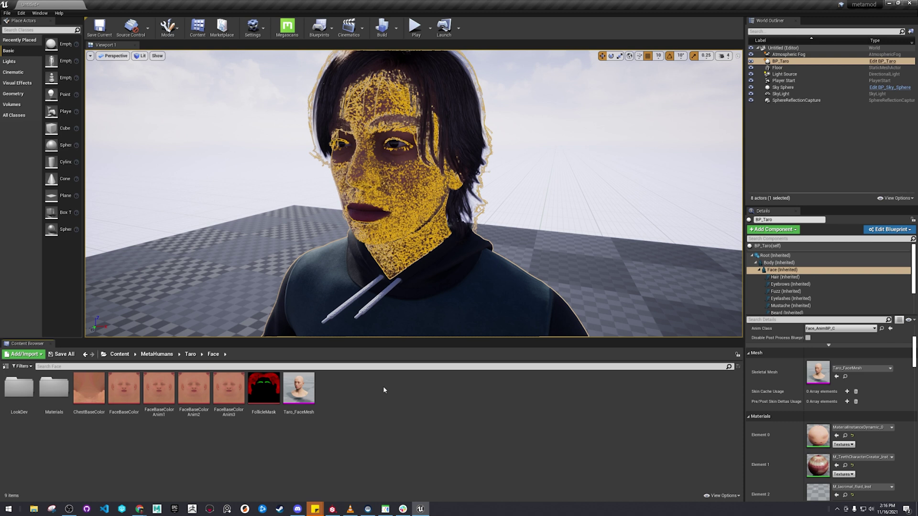
{"action": "double_click", "coordinate": [63, 399]}
{"action": "double_click", "coordinate": [34, 411]}
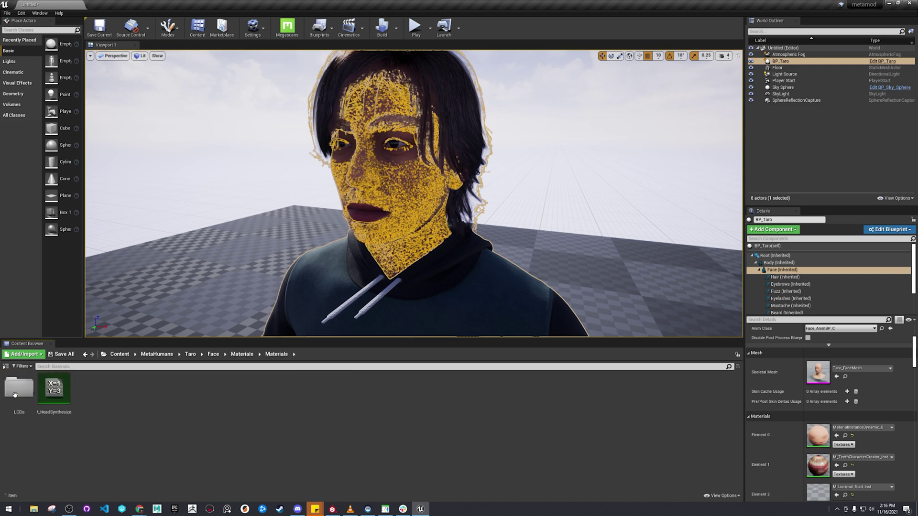
{"action": "left_click", "coordinate": [66, 400]}
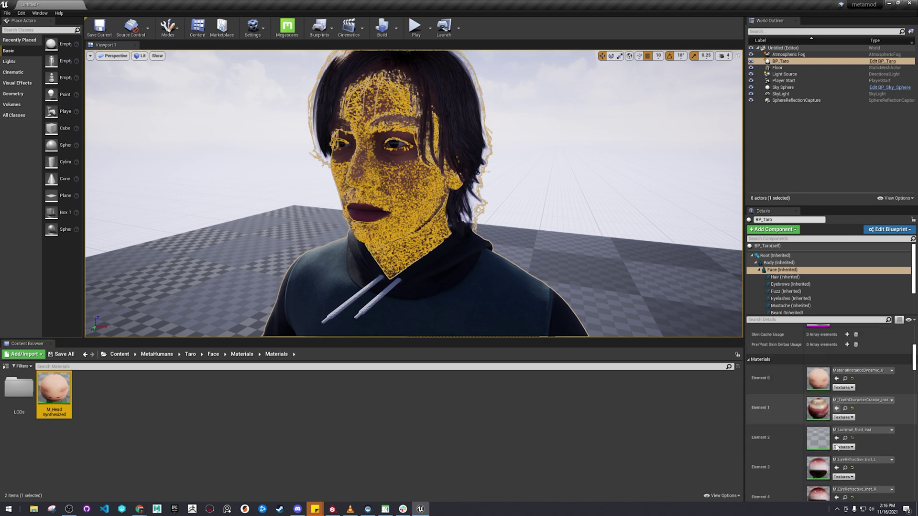
{"action": "left_click", "coordinate": [836, 446]}
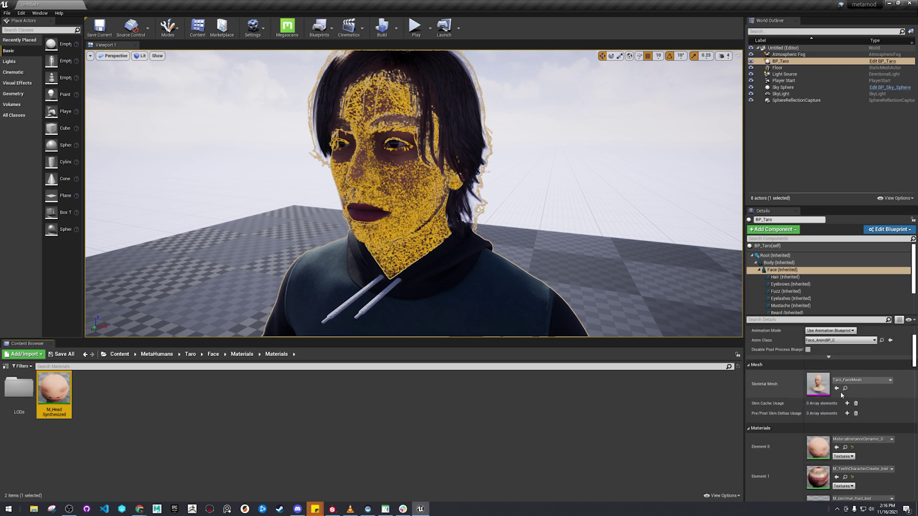
{"action": "left_click", "coordinate": [844, 388]}
Open Taro_FaceMesh and browse to M_HeadSynthesized, the material on its first slot.
{"action": "double_click", "coordinate": [308, 395]}
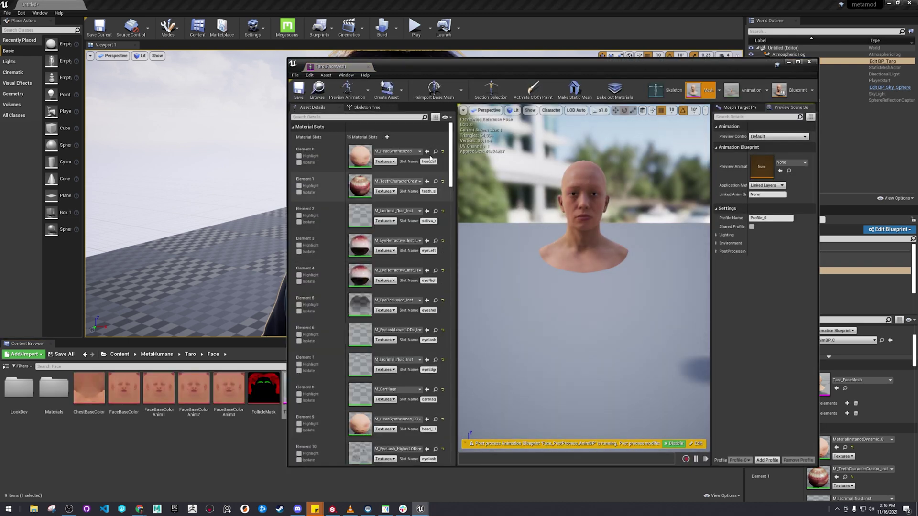
{"action": "left_click", "coordinate": [436, 151]}
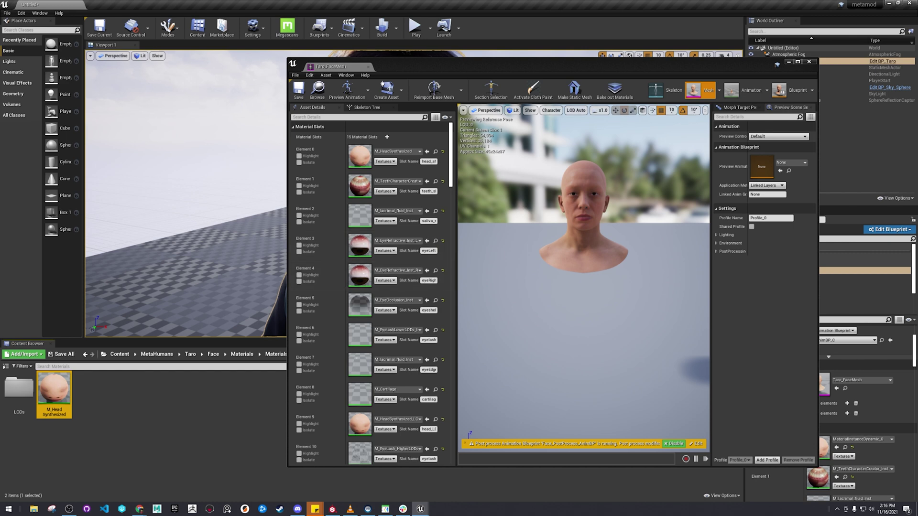
Open M_HeadSynthesized, scroll to BaseColor and toggle the Color_MAIN override off and on.
{"action": "double_click", "coordinate": [55, 399]}
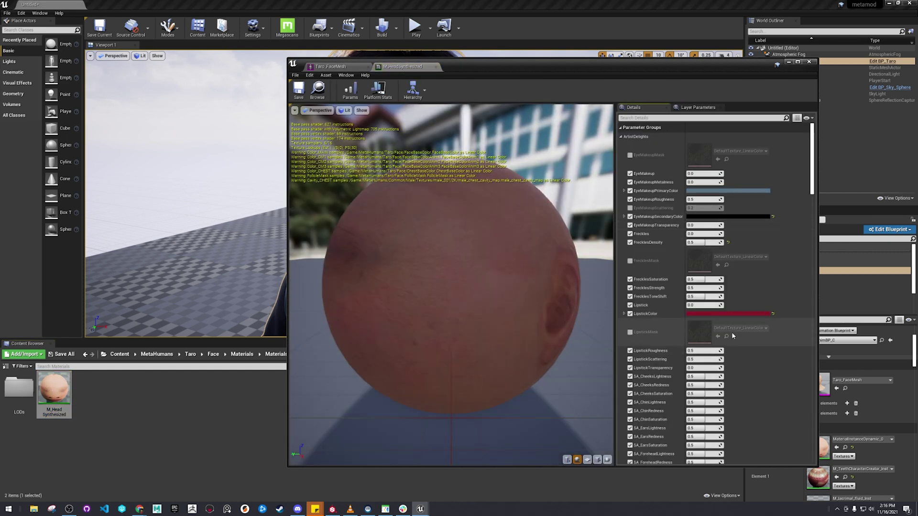
{"action": "scroll", "coordinate": [663, 246], "scroll_direction": "down", "scroll_amount": 15}
{"action": "scroll", "coordinate": [722, 335], "scroll_direction": "down", "scroll_amount": 5}
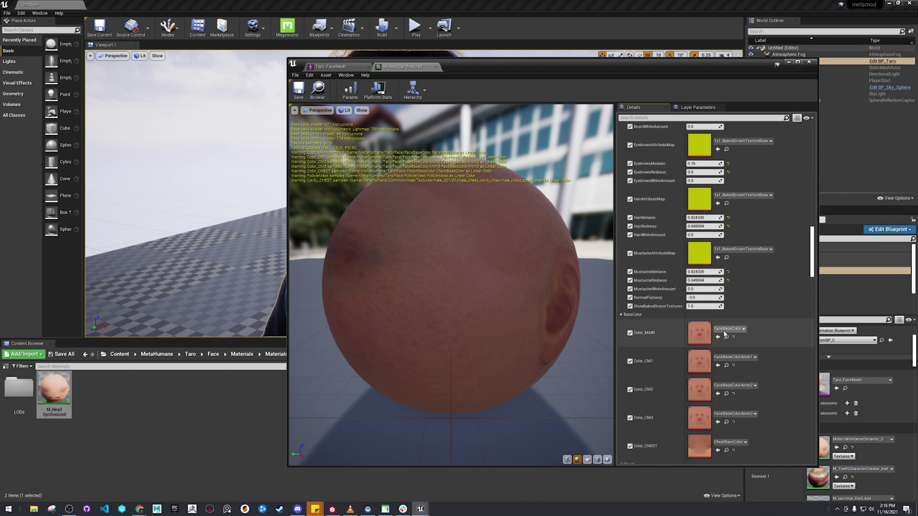
{"action": "left_click_drag", "start_coordinate": [405, 299], "coordinate": [391, 300]}
{"action": "scroll", "coordinate": [391, 299], "scroll_direction": "down", "scroll_amount": 5}
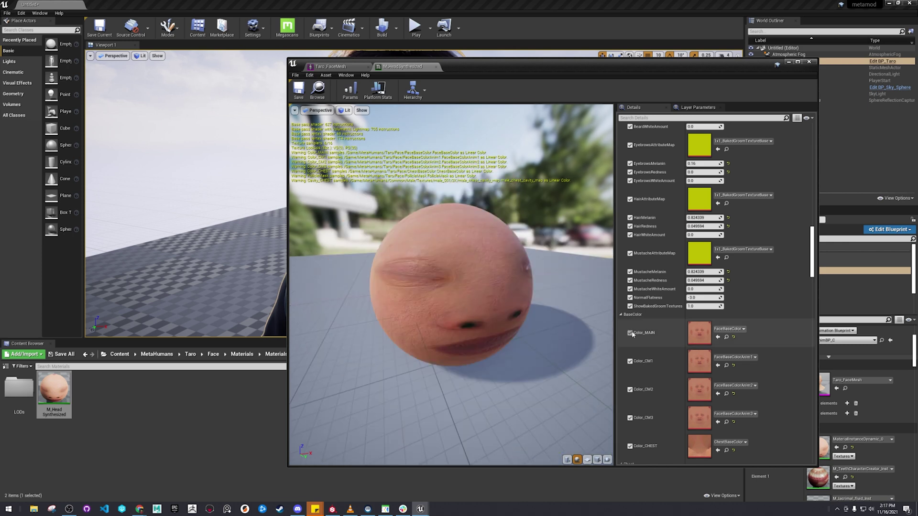
{"action": "left_click", "coordinate": [630, 333]}
{"action": "left_click", "coordinate": [630, 333]}
Compare Taro's face with Color_MAIN off and on, then locate FaceBaseColor in the browser.
{"action": "left_click_drag", "start_coordinate": [593, 69], "coordinate": [717, 111]}
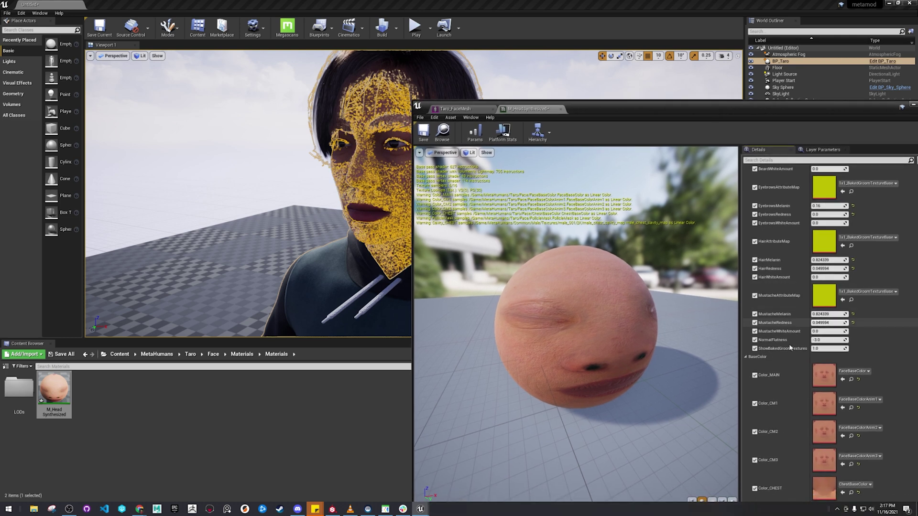
{"action": "left_click", "coordinate": [754, 376]}
{"action": "left_click", "coordinate": [755, 376]}
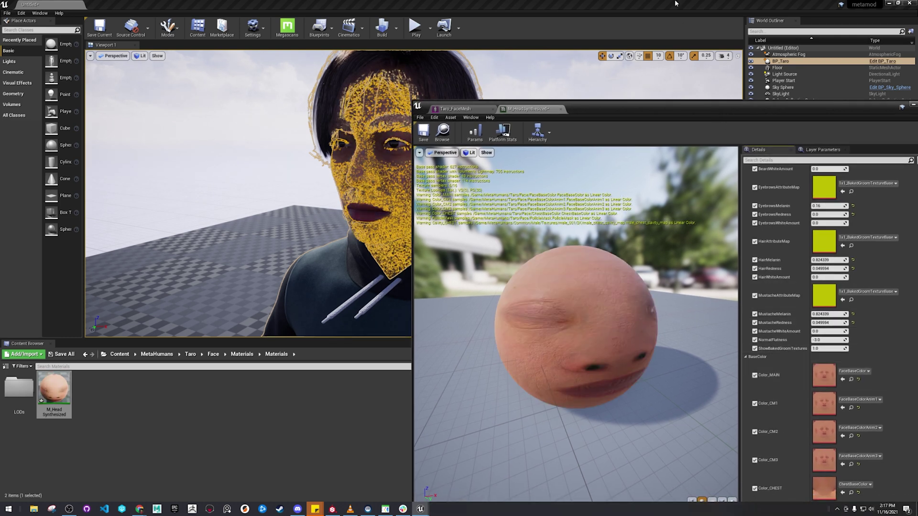
{"action": "left_click_drag", "start_coordinate": [720, 116], "coordinate": [608, 84]}
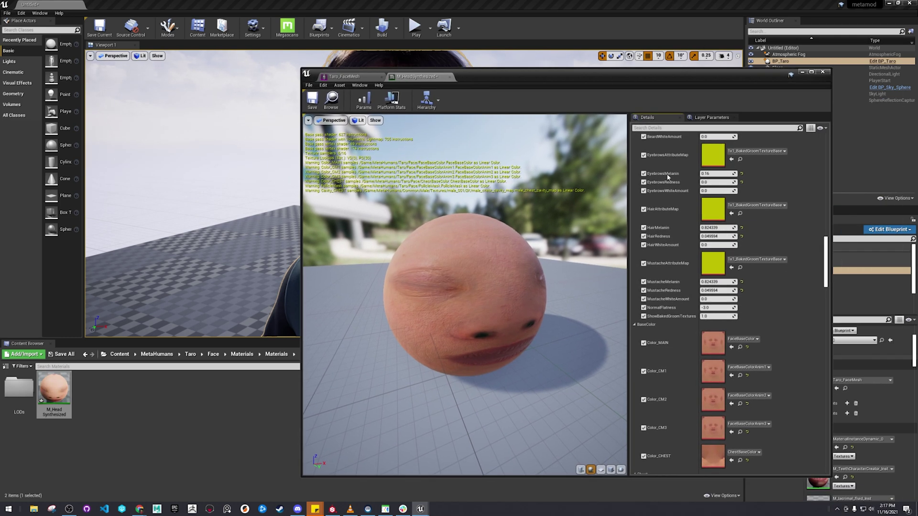
{"action": "left_click", "coordinate": [740, 347]}
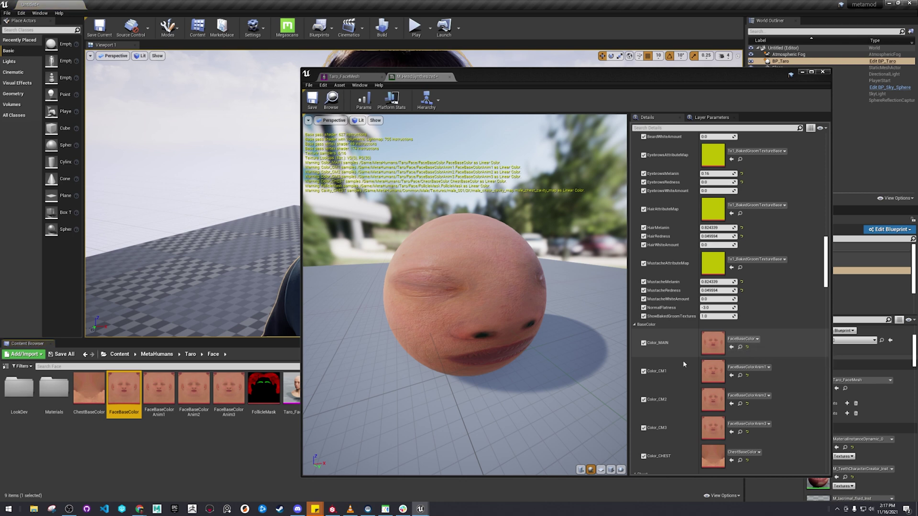
Inspect the 1024x1024 DXT1 FaceBaseColor texture, then close the asset editors.
{"action": "double_click", "coordinate": [133, 391]}
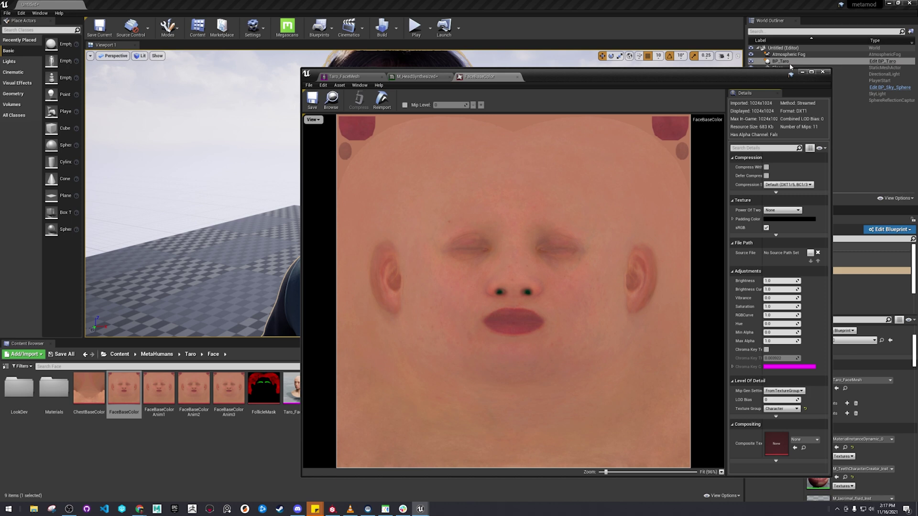
{"action": "left_click", "coordinate": [802, 71]}
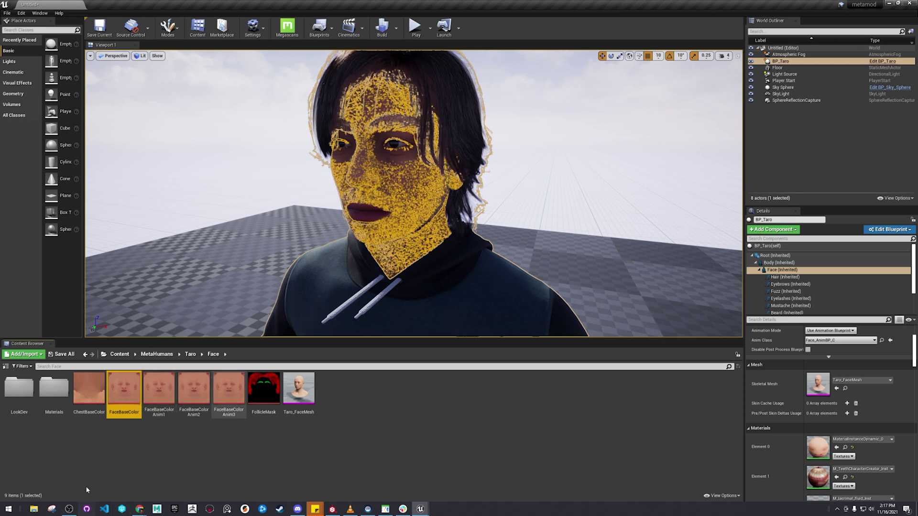
Import the three zom_FaceMesh PNGs (BaseColor, Normal, OcclusionRoughnessMetallic) into Taro/Face.
{"action": "key", "text": "alt+Tab"}
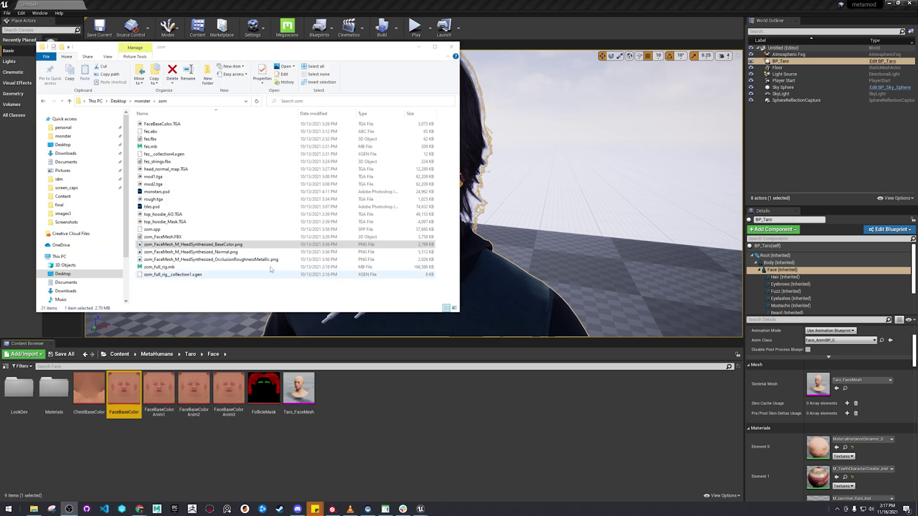
{"action": "left_click", "coordinate": [223, 259], "text": "shift"}
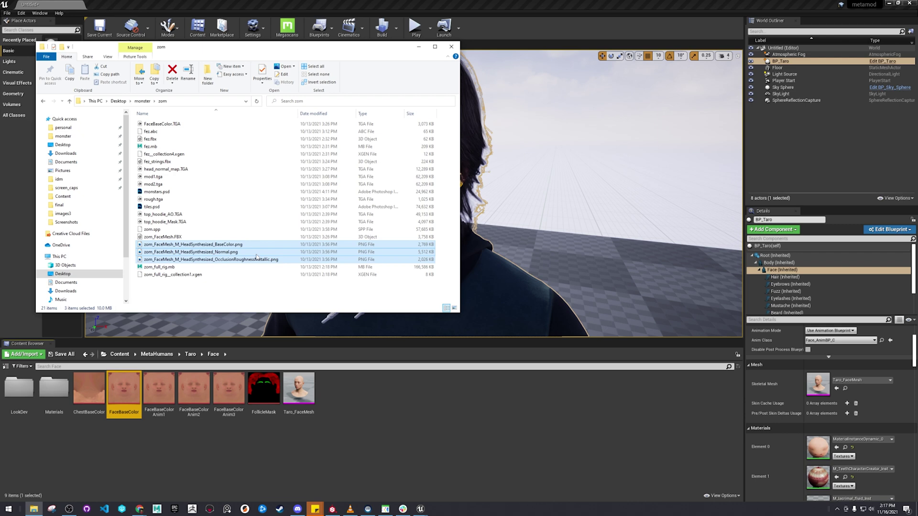
{"action": "left_click_drag", "start_coordinate": [403, 391], "coordinate": [404, 397]}
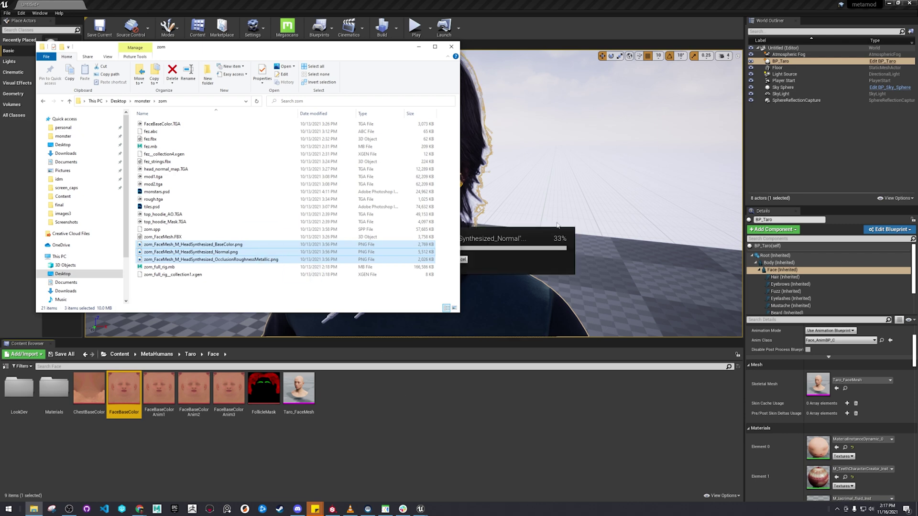
Check the imported zom_FaceMesh textures in Taro's Face folder and restore the asset editor.
{"action": "left_click", "coordinate": [408, 238]}
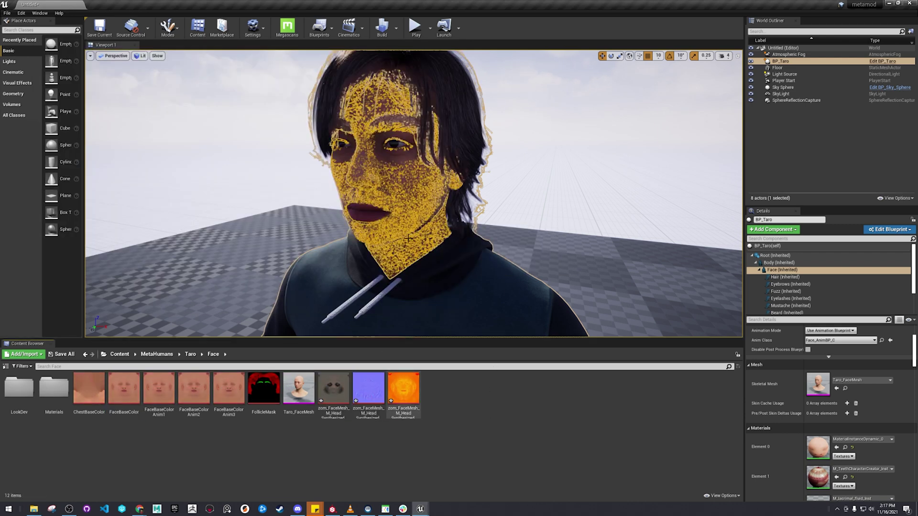
{"action": "left_click", "coordinate": [333, 390]}
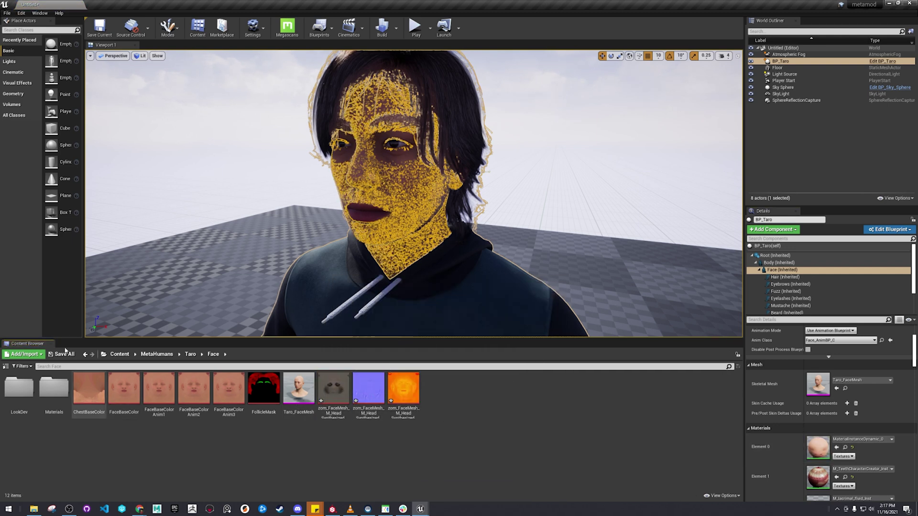
{"action": "left_click", "coordinate": [254, 455]}
{"action": "mouse_move", "coordinate": [420, 511]}
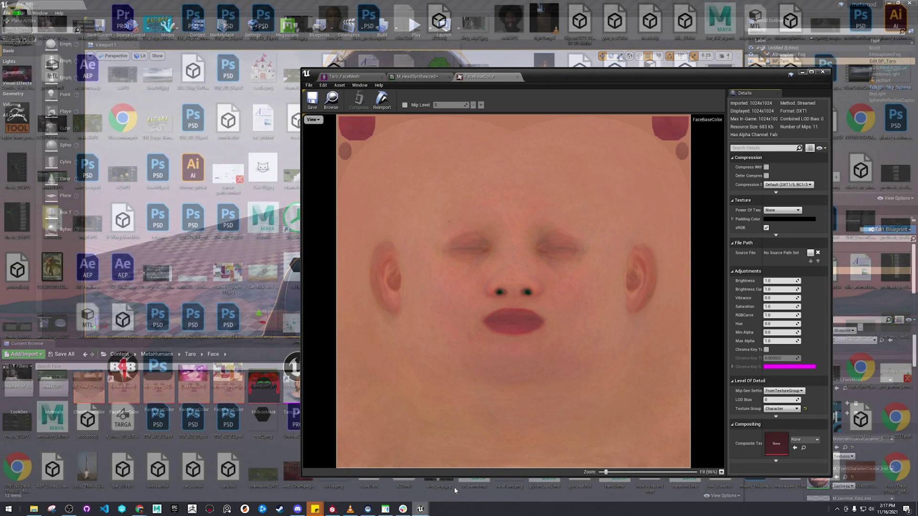
{"action": "left_click", "coordinate": [442, 478]}
Show the M_HeadSynthesized instance and arrange its window beside the viewport of Taro's face.
{"action": "left_click", "coordinate": [427, 76]}
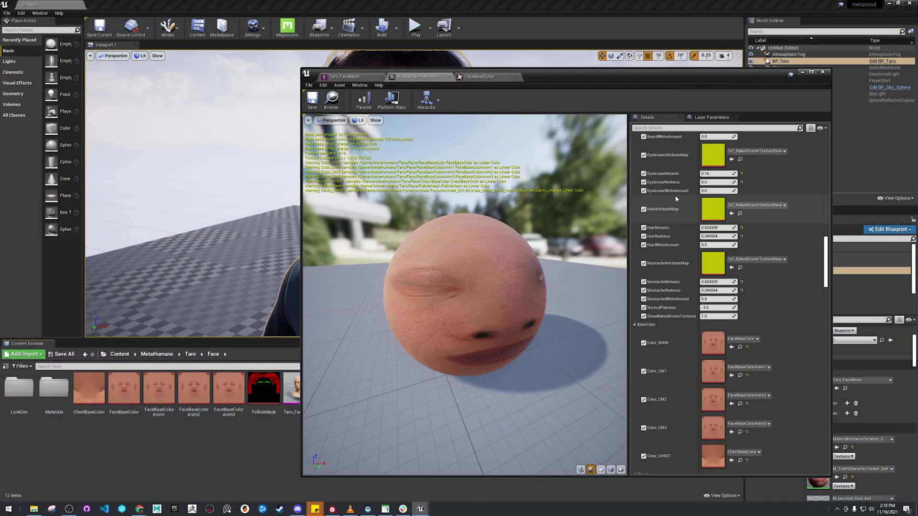
{"action": "left_click_drag", "start_coordinate": [564, 78], "coordinate": [510, 97]}
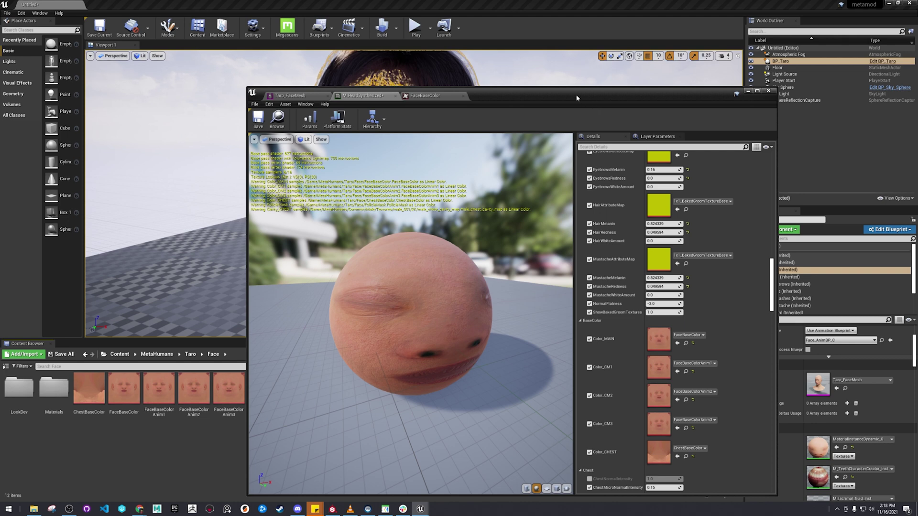
{"action": "left_click_drag", "start_coordinate": [576, 98], "coordinate": [720, 87]}
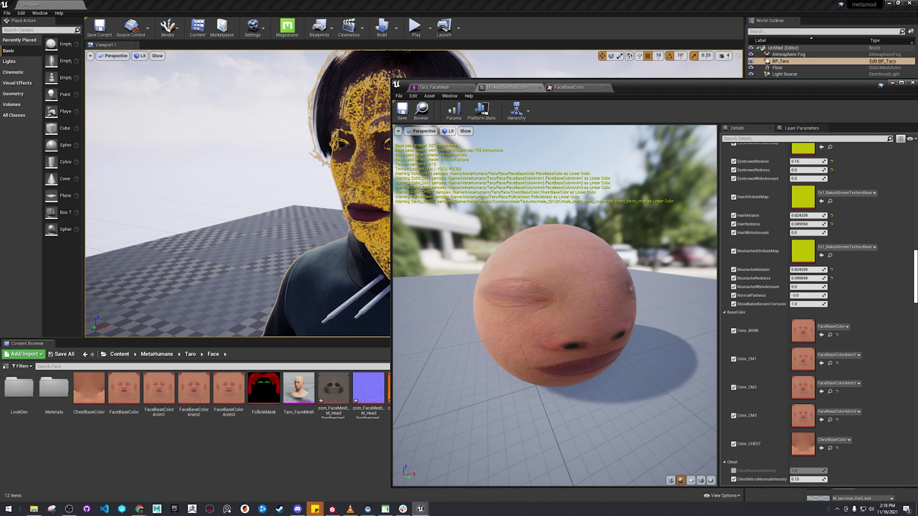
{"action": "left_click_drag", "start_coordinate": [391, 263], "coordinate": [582, 238]}
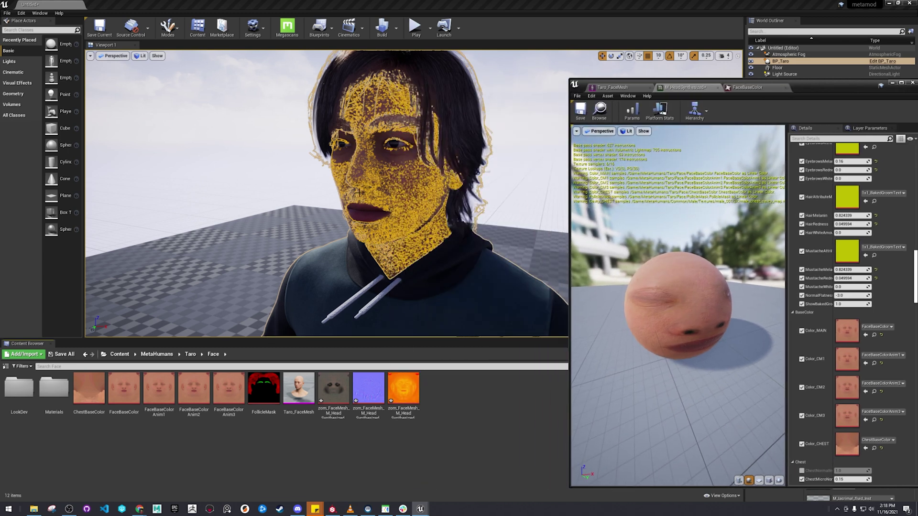
{"action": "left_click_drag", "start_coordinate": [793, 99], "coordinate": [716, 81]}
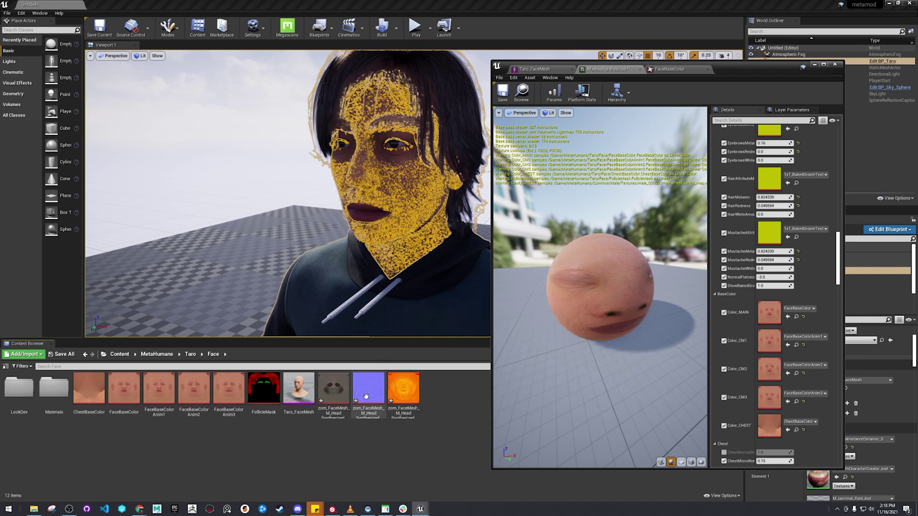
Assign the zom_FaceMesh BaseColor map to Color_MAIN and view Taro's darkened, cracked face up close.
{"action": "left_click_drag", "start_coordinate": [343, 401], "coordinate": [767, 314]}
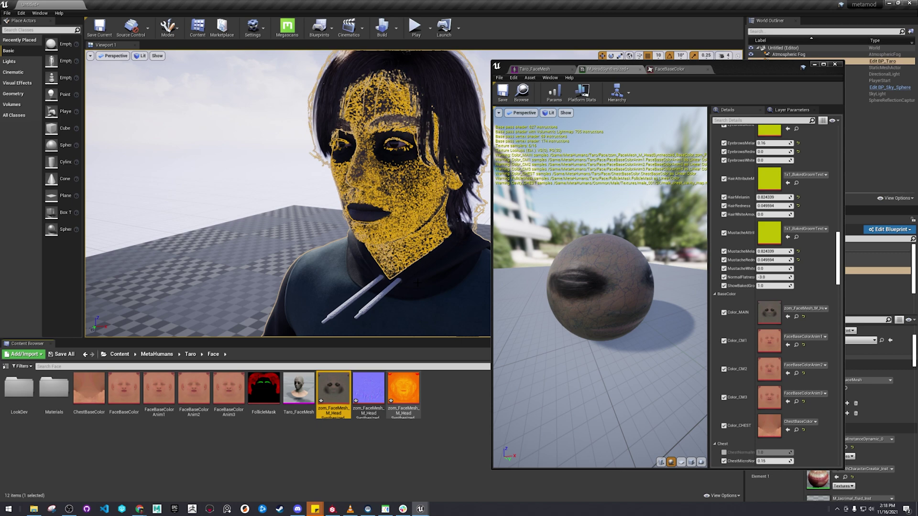
{"action": "left_click_drag", "start_coordinate": [400, 217], "coordinate": [325, 160]}
{"action": "left_click_drag", "start_coordinate": [325, 306], "coordinate": [325, 311]}
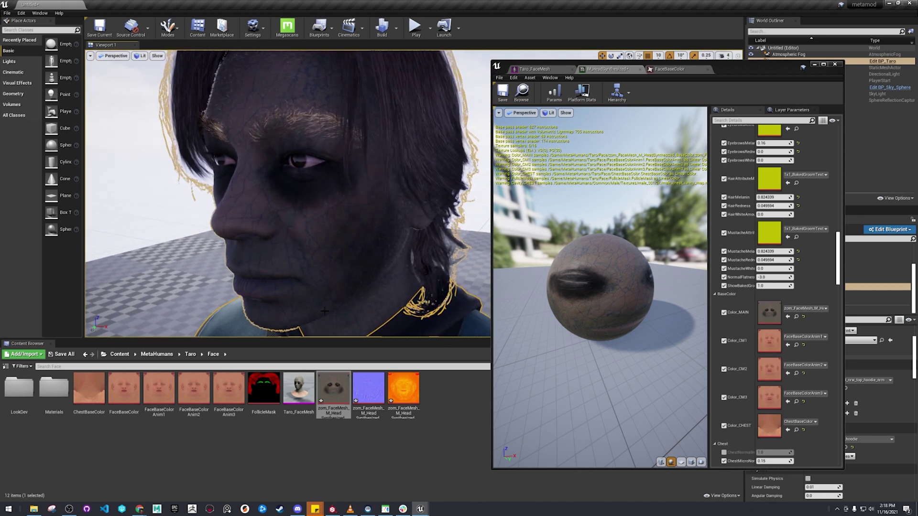
{"action": "scroll", "coordinate": [768, 304], "scroll_direction": "down", "scroll_amount": 8}
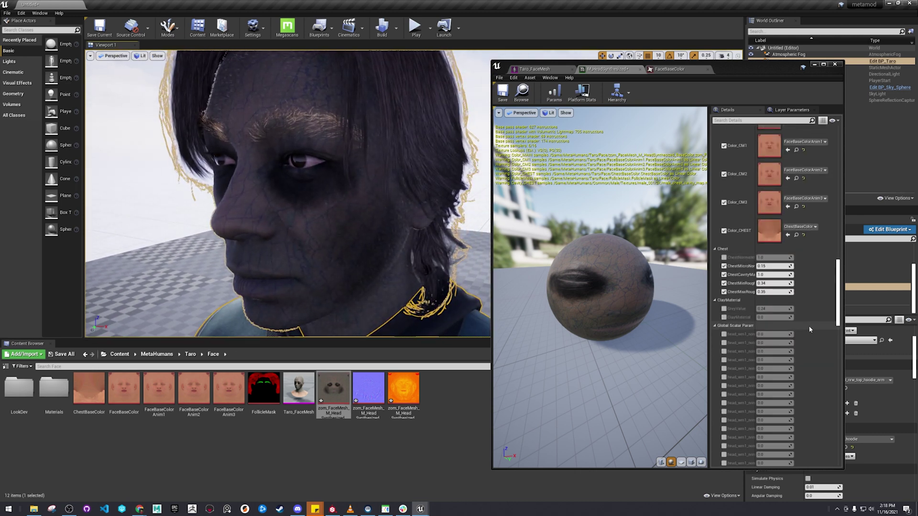
{"action": "scroll", "coordinate": [768, 304], "scroll_direction": "down", "scroll_amount": 10}
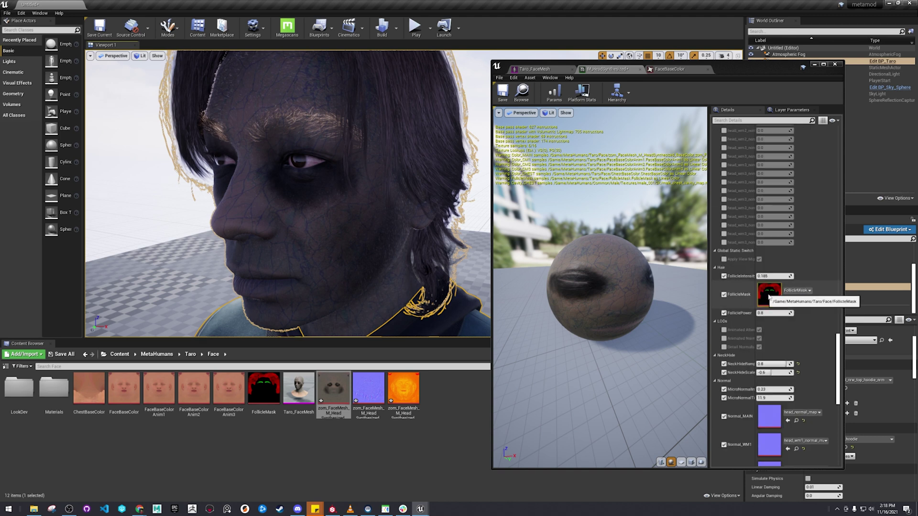
{"action": "scroll", "coordinate": [786, 341], "scroll_direction": "down", "scroll_amount": 2}
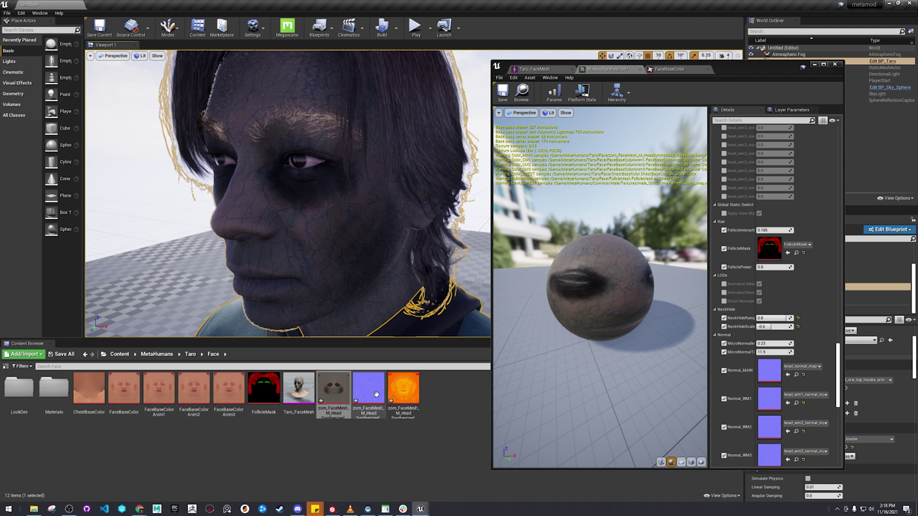
Assign the zom_FaceMesh Normal map to Normal_MAIN, then select the ORM texture and scroll to Roughness.
{"action": "left_click_drag", "start_coordinate": [368, 390], "coordinate": [758, 368]}
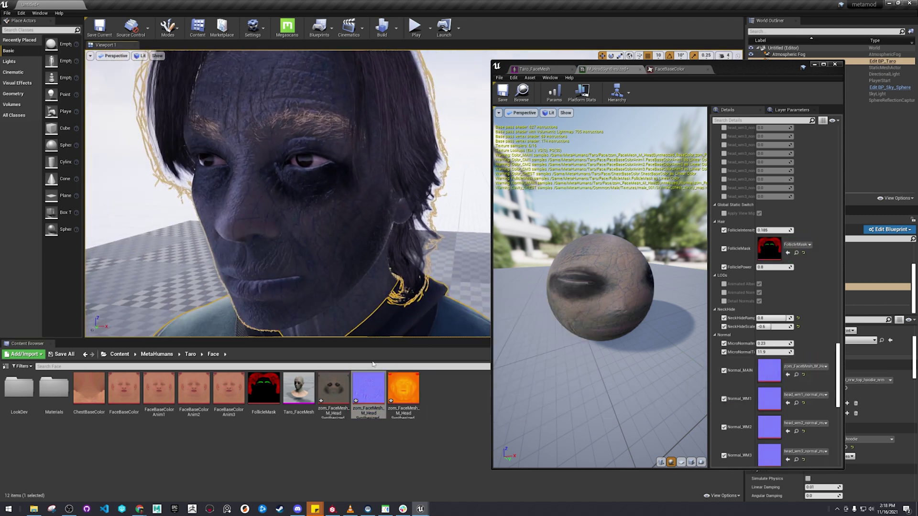
{"action": "left_click", "coordinate": [400, 395]}
{"action": "mouse_move", "coordinate": [404, 398]}
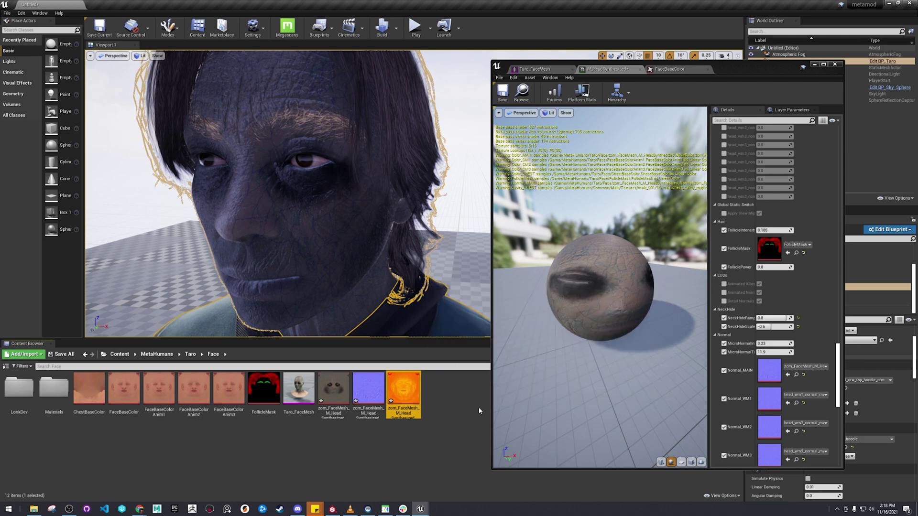
{"action": "scroll", "coordinate": [735, 296], "scroll_direction": "down", "scroll_amount": 10}
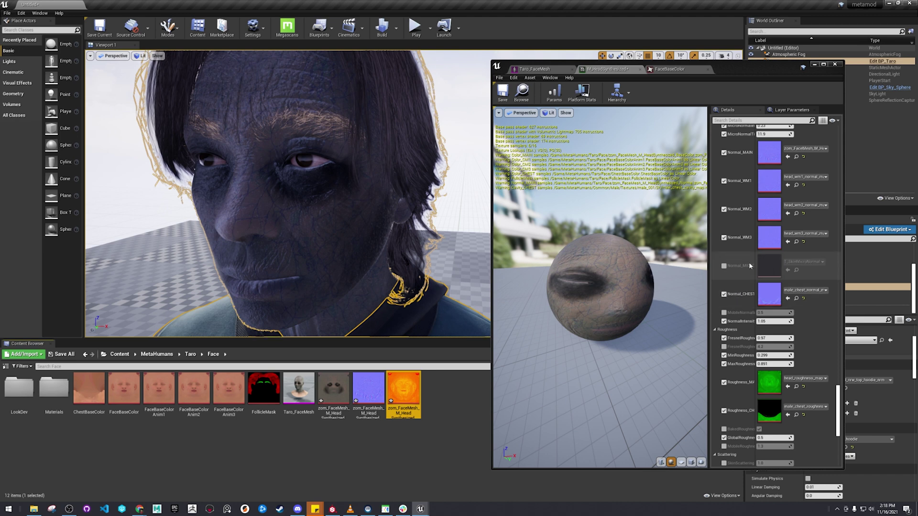
Open head_roughness_map and display only its red channel.
{"action": "left_click", "coordinate": [795, 386]}
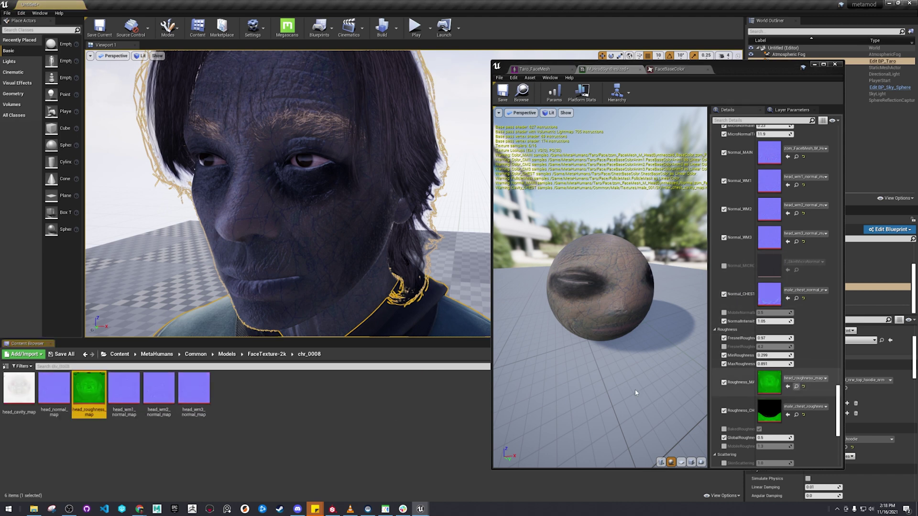
{"action": "double_click", "coordinate": [95, 400]}
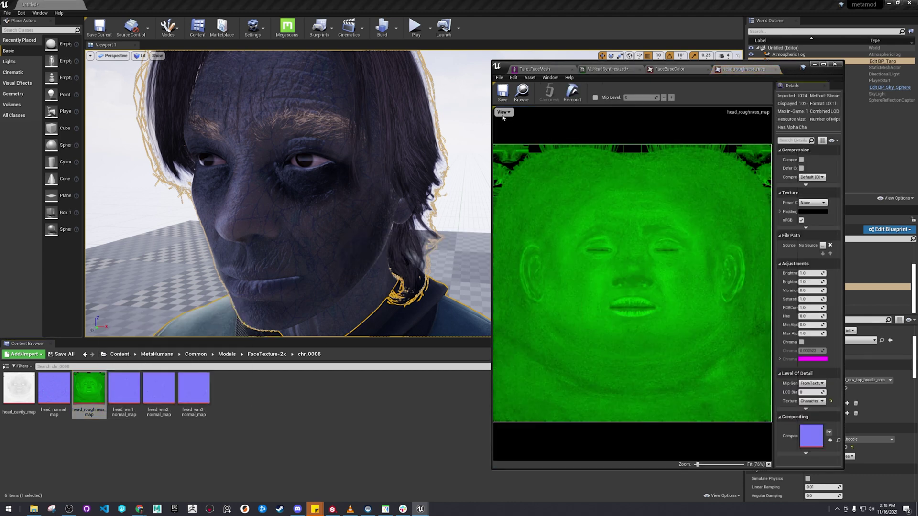
{"action": "left_click", "coordinate": [505, 113]}
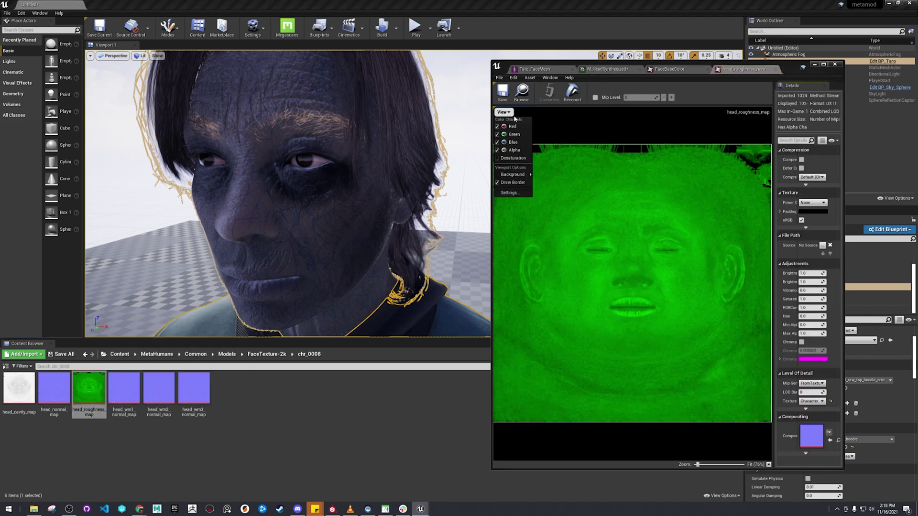
{"action": "left_click", "coordinate": [498, 135]}
{"action": "left_click", "coordinate": [497, 142]}
{"action": "left_click", "coordinate": [498, 150]}
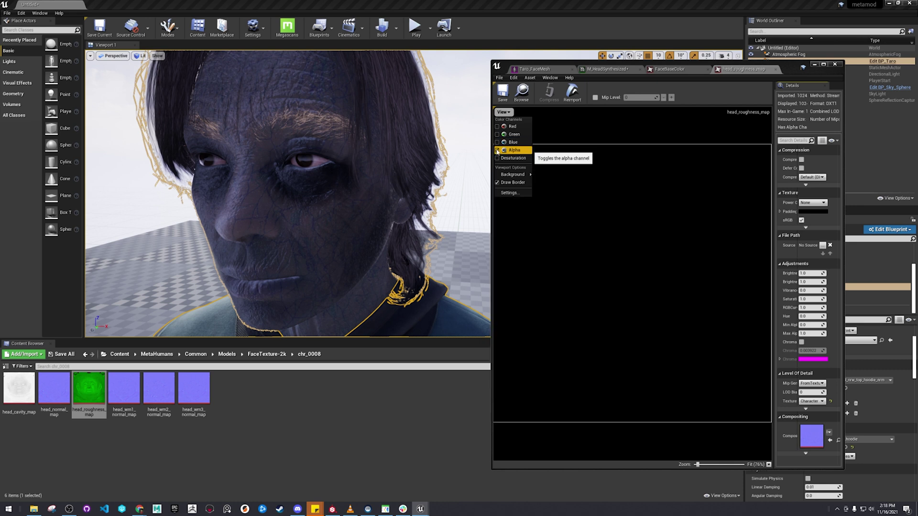
View the alpha and green channels on their own, then restore all four channels.
{"action": "left_click", "coordinate": [497, 150]}
{"action": "left_click", "coordinate": [497, 146]}
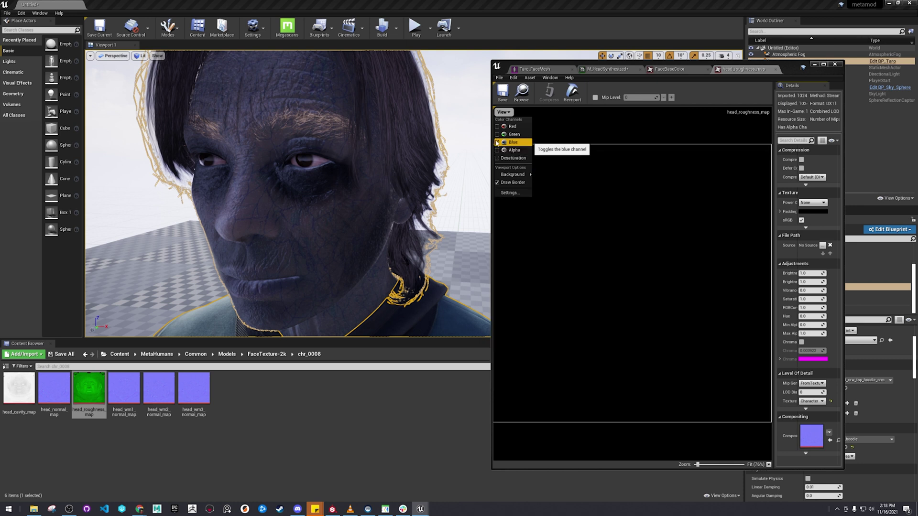
{"action": "left_click", "coordinate": [498, 134]}
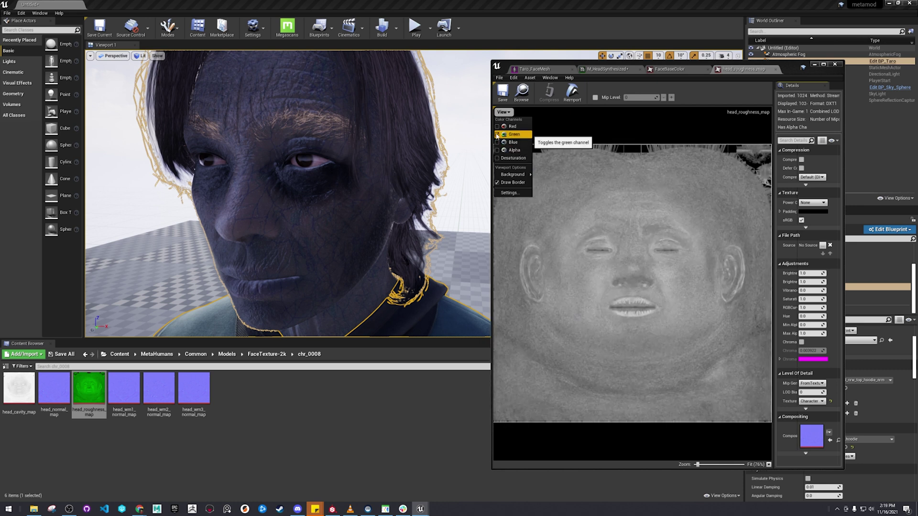
{"action": "left_click", "coordinate": [497, 135]}
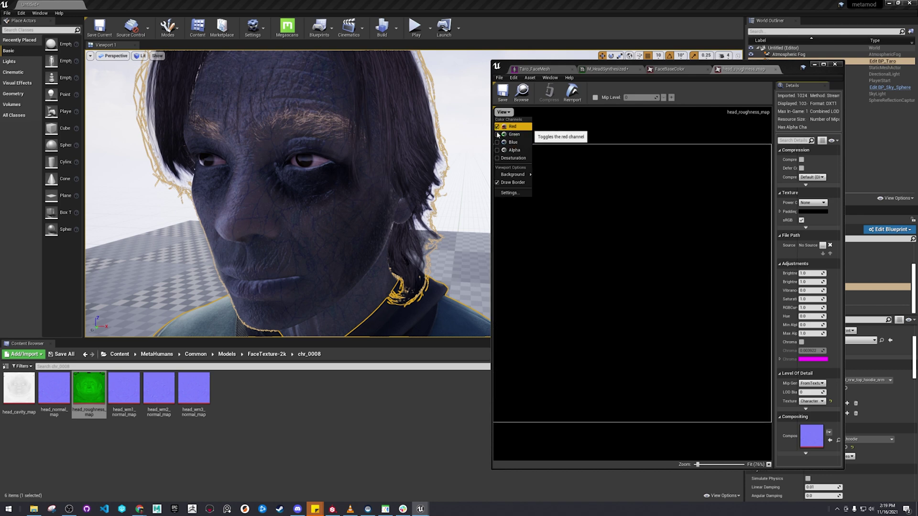
{"action": "left_click", "coordinate": [497, 134]}
{"action": "left_click", "coordinate": [497, 142]}
{"action": "left_click", "coordinate": [497, 150]}
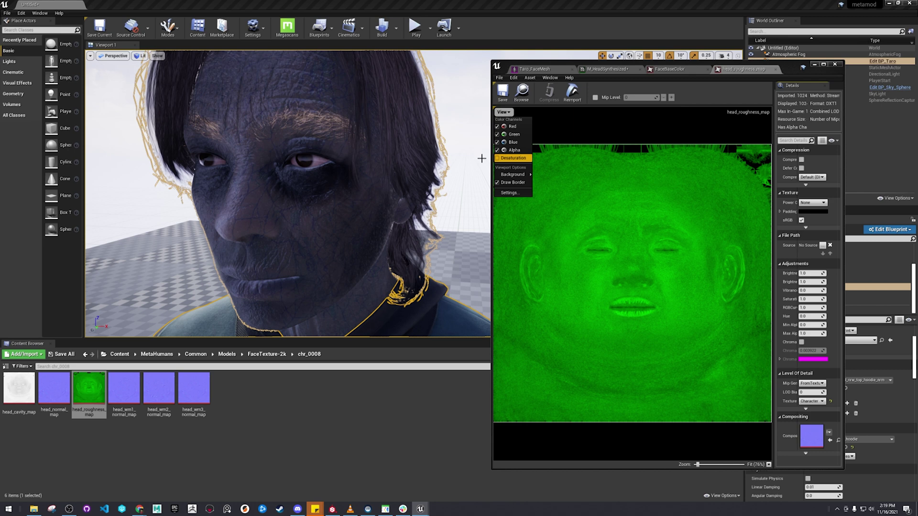
Return to Taro's Face textures folder and open the orange zom_FaceMesh texture.
{"action": "left_click", "coordinate": [606, 69]}
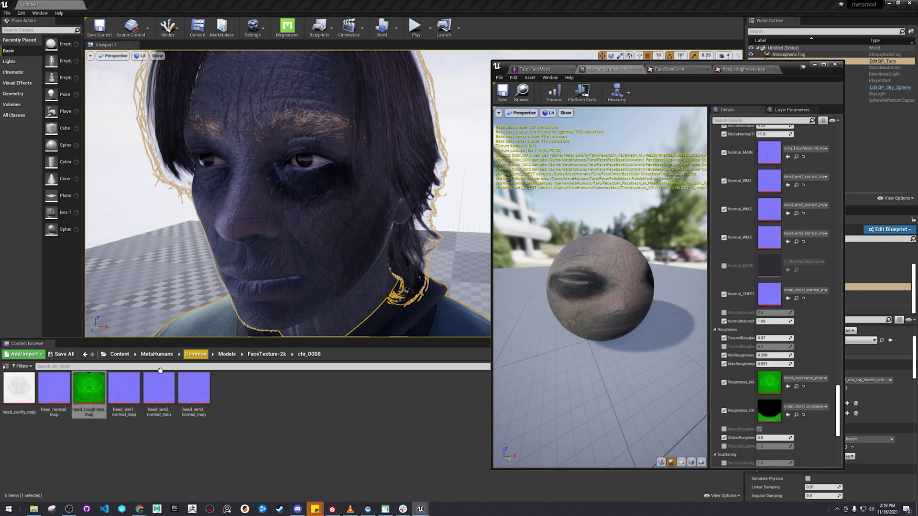
{"action": "left_click", "coordinate": [86, 354]}
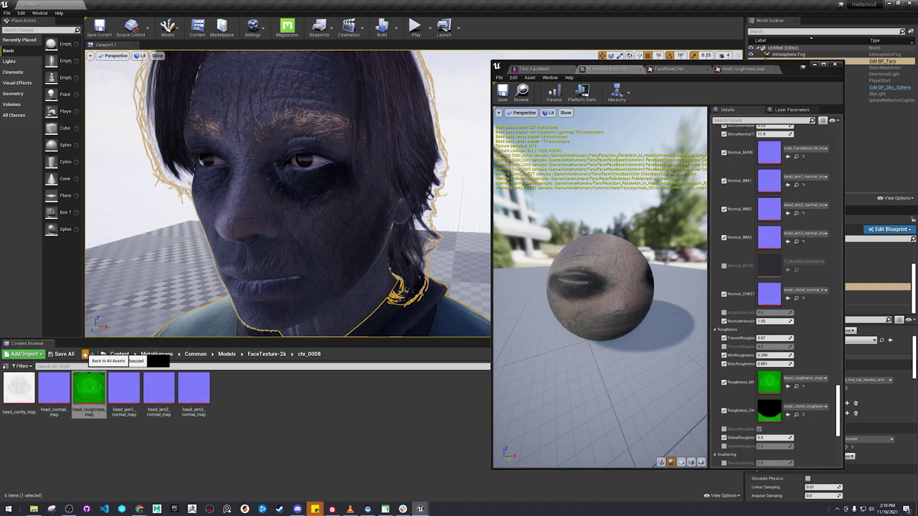
{"action": "left_click", "coordinate": [85, 355]}
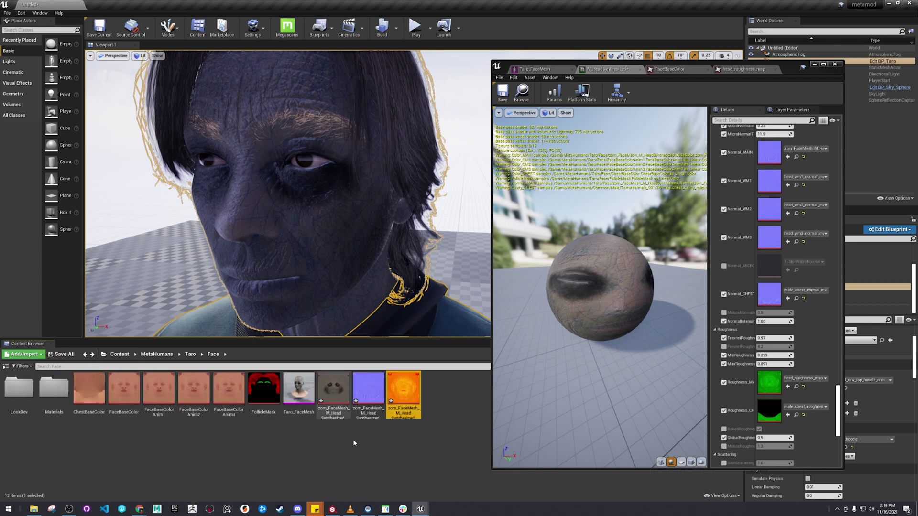
{"action": "double_click", "coordinate": [399, 391]}
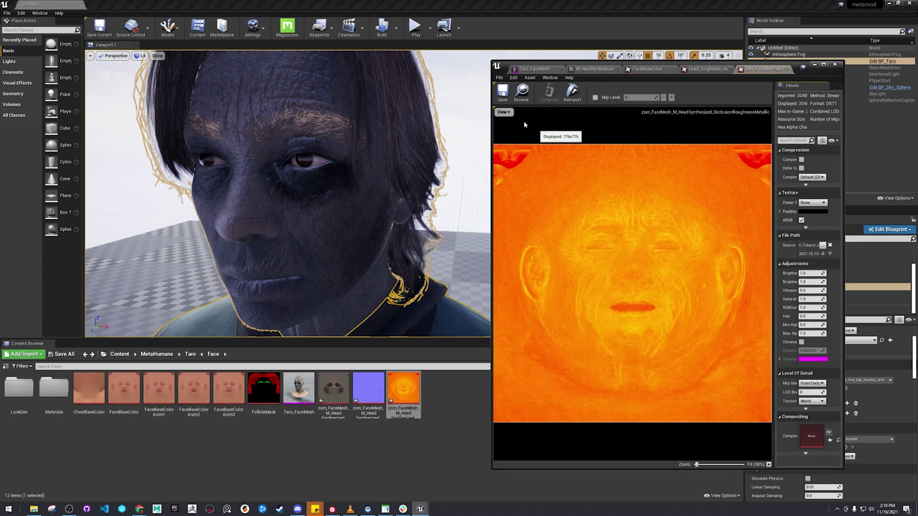
Show the zom texture's green channel alone, then its red channel alone.
{"action": "left_click", "coordinate": [504, 111]}
{"action": "left_click", "coordinate": [498, 126]}
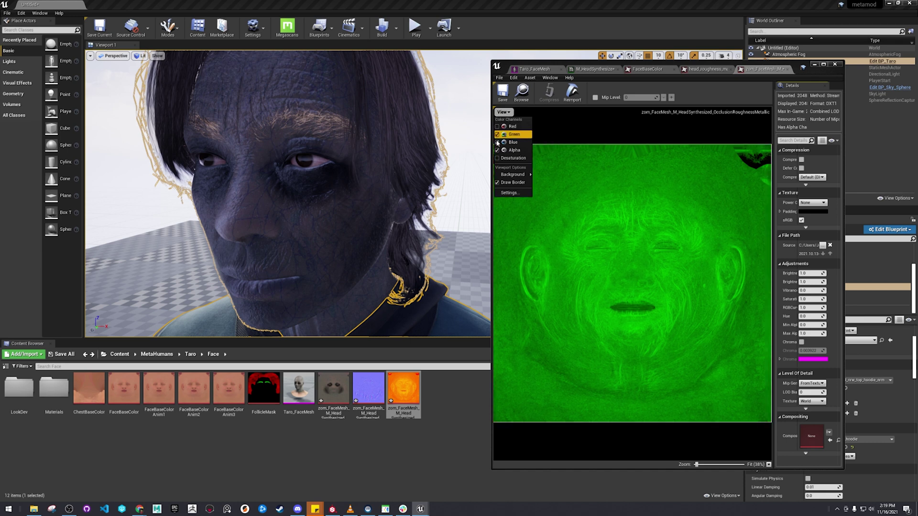
{"action": "left_click", "coordinate": [497, 141]}
{"action": "left_click", "coordinate": [497, 150]}
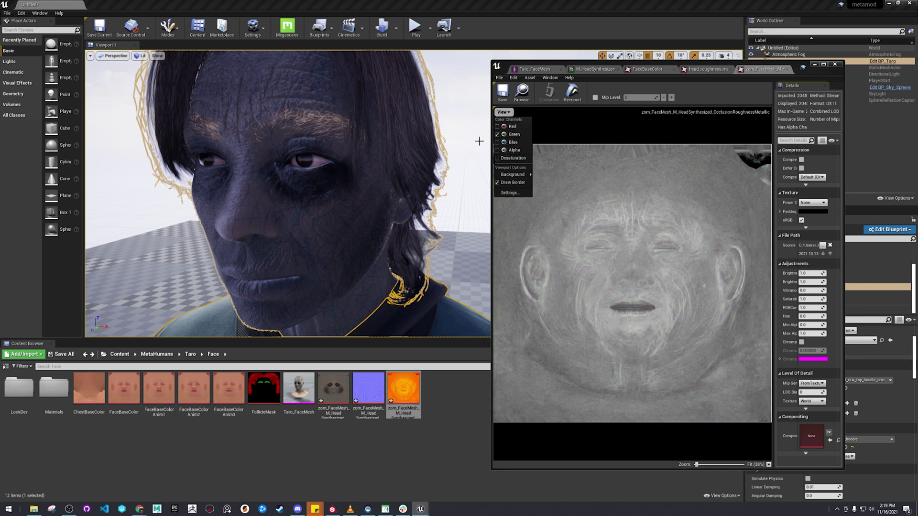
{"action": "left_click", "coordinate": [498, 134]}
{"action": "left_click", "coordinate": [498, 126]}
{"action": "left_click", "coordinate": [498, 127]}
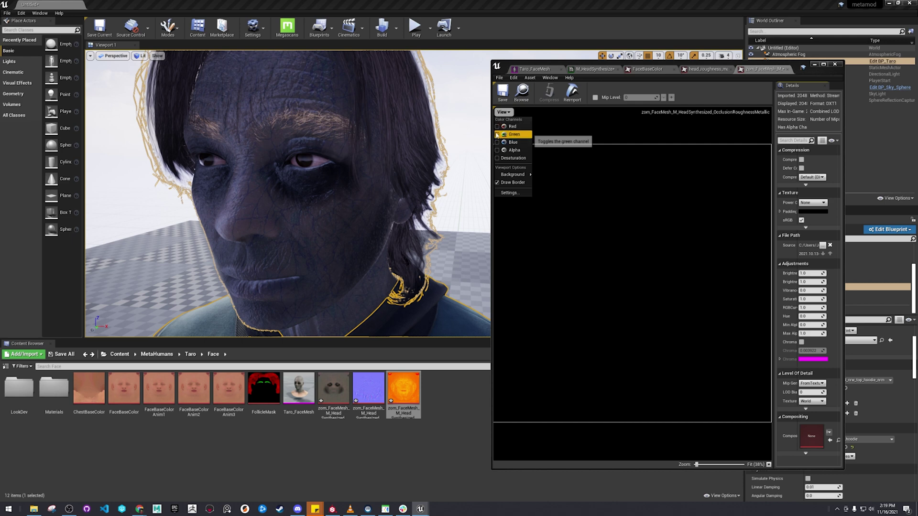
Inspect the blue channel and the greyscale green face, then re-enable red, blue and alpha.
{"action": "left_click", "coordinate": [498, 134]}
{"action": "left_click", "coordinate": [497, 134]}
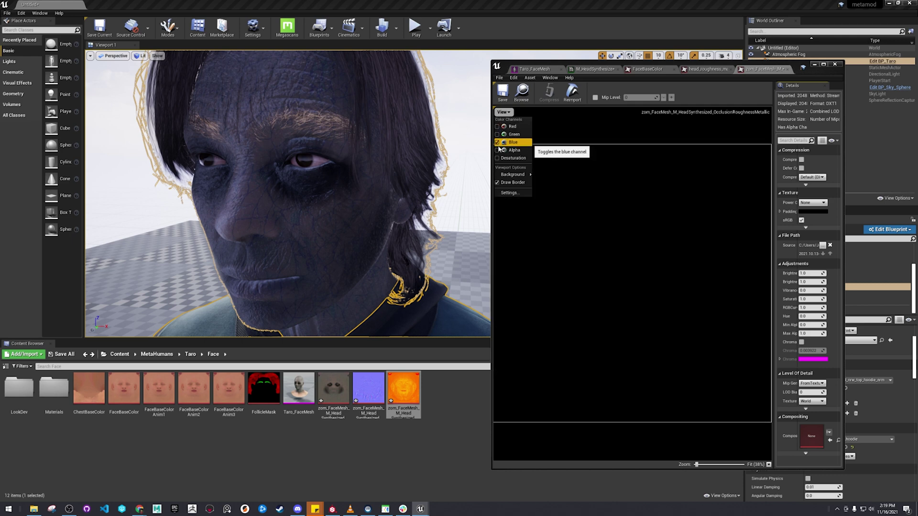
{"action": "left_click", "coordinate": [498, 144]}
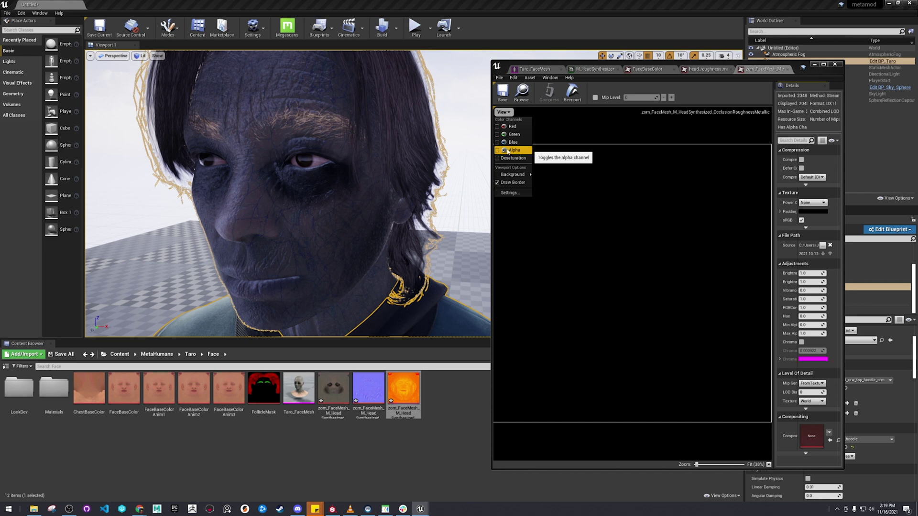
{"action": "left_click", "coordinate": [498, 134]}
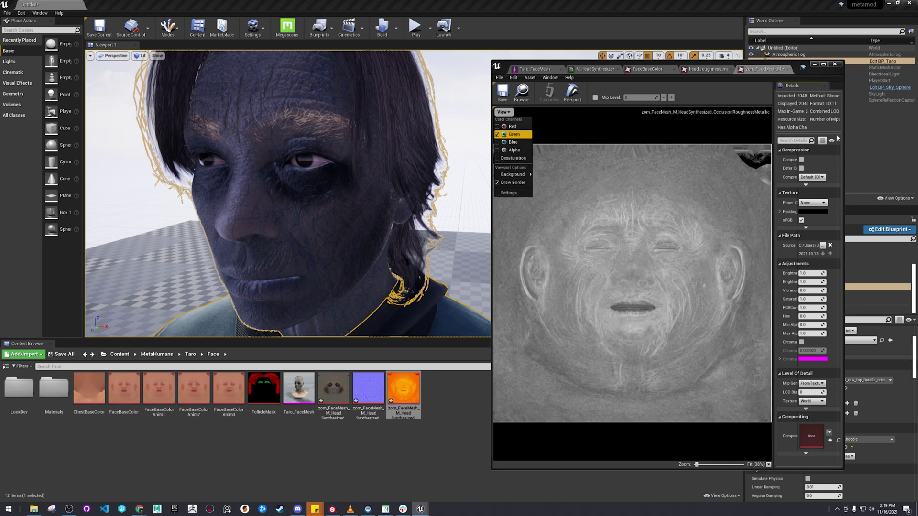
{"action": "left_click", "coordinate": [502, 126]}
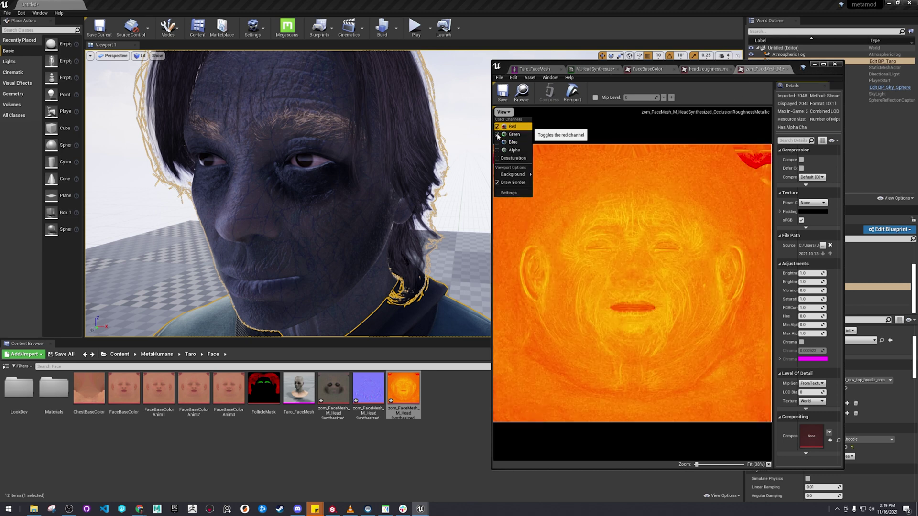
{"action": "left_click", "coordinate": [500, 143]}
{"action": "left_click", "coordinate": [500, 150]}
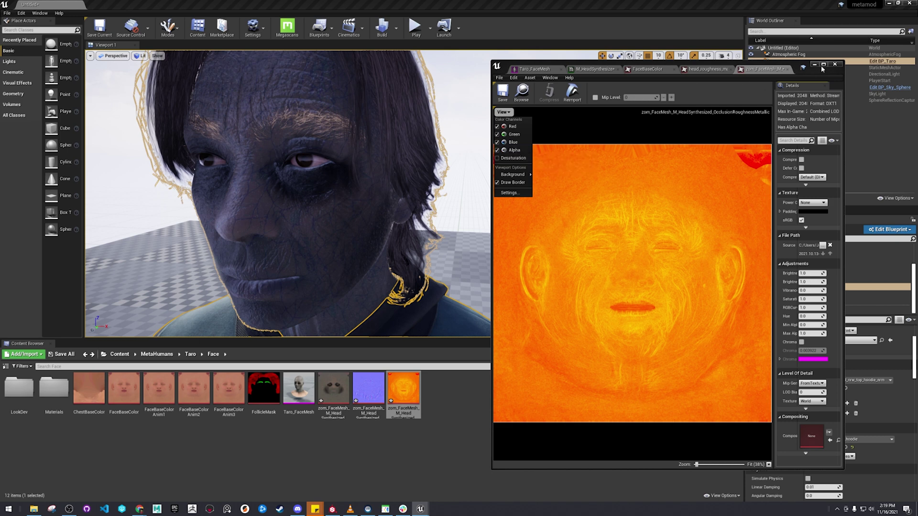
{"action": "left_click", "coordinate": [721, 82]}
Assign zom_FaceMesh to Roughness_MAIN and view the darkened head up close in the viewport.
{"action": "left_click", "coordinate": [594, 70]}
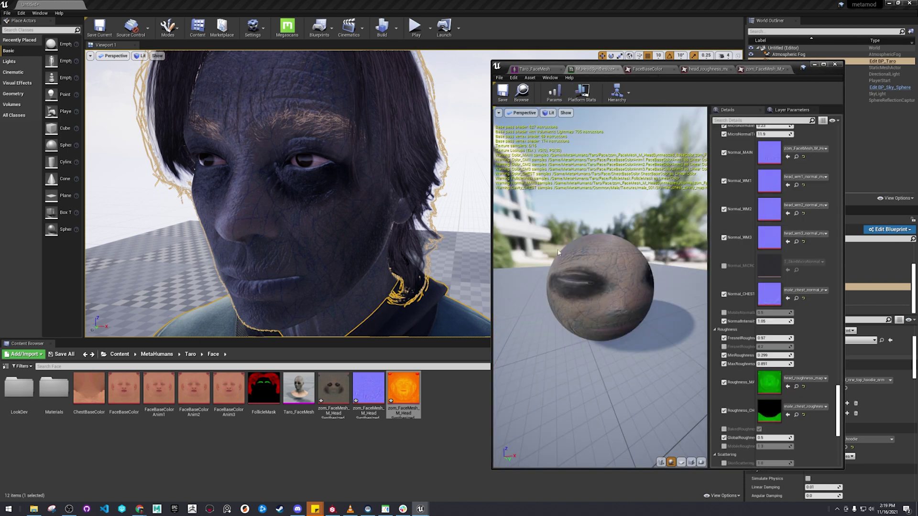
{"action": "left_click_drag", "start_coordinate": [403, 390], "coordinate": [773, 384]}
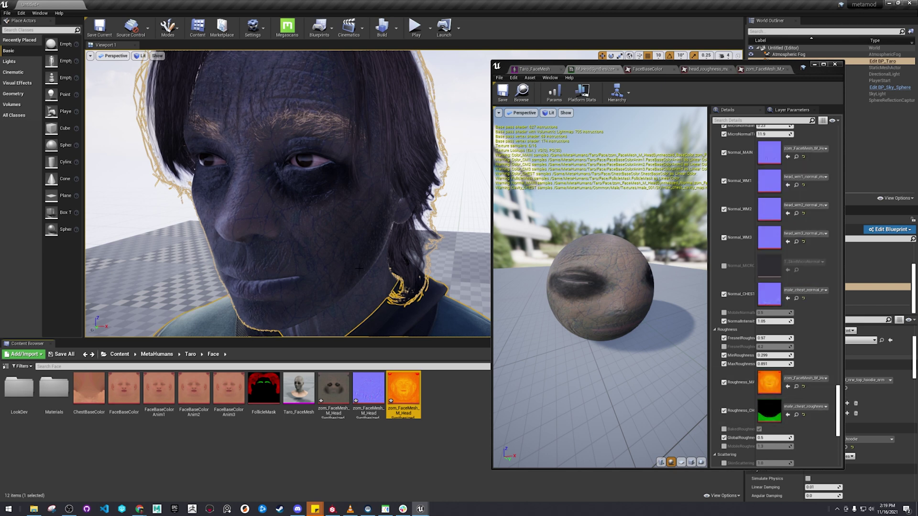
{"action": "right_click_drag", "start_coordinate": [278, 193], "coordinate": [279, 193]}
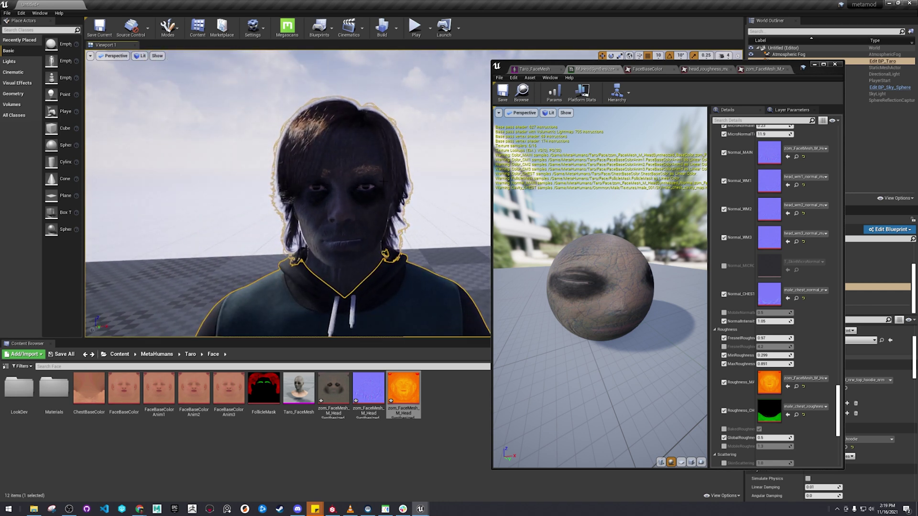
{"action": "left_click", "coordinate": [815, 65]}
{"action": "right_click_drag", "start_coordinate": [386, 216], "coordinate": [386, 216]}
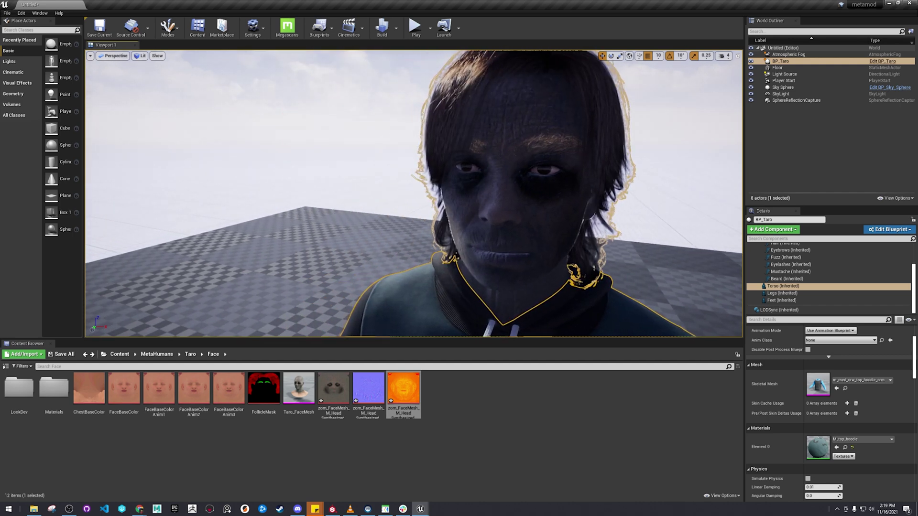
{"action": "right_click_drag", "start_coordinate": [423, 186], "coordinate": [433, 185]}
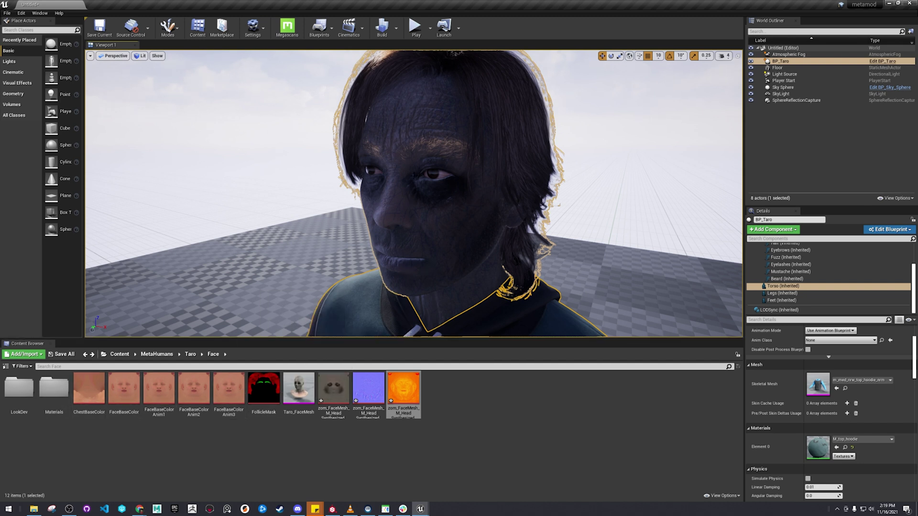
{"action": "left_click", "coordinate": [89, 390]}
Open FaceBaseColorAnim1, Anim2, Anim3 and FaceBaseColor, then switch between them to compare.
{"action": "double_click", "coordinate": [154, 401]}
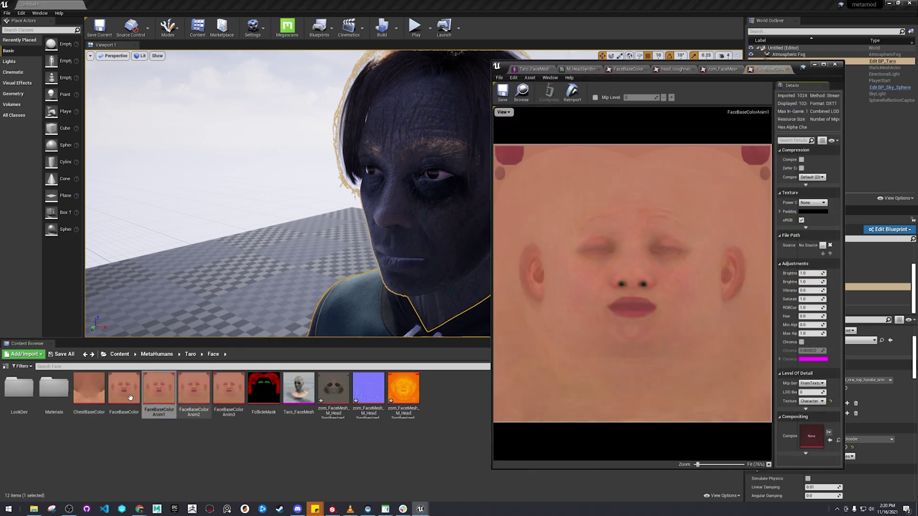
{"action": "double_click", "coordinate": [191, 392]}
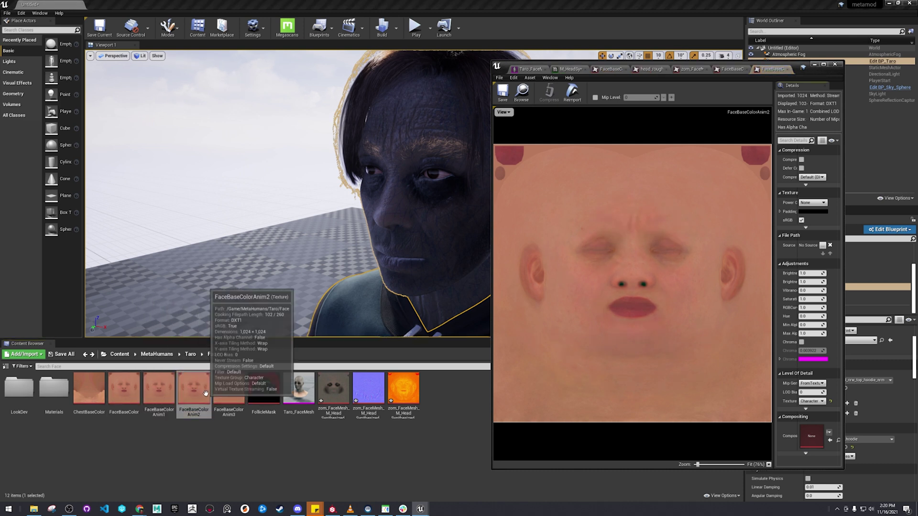
{"action": "double_click", "coordinate": [225, 394]}
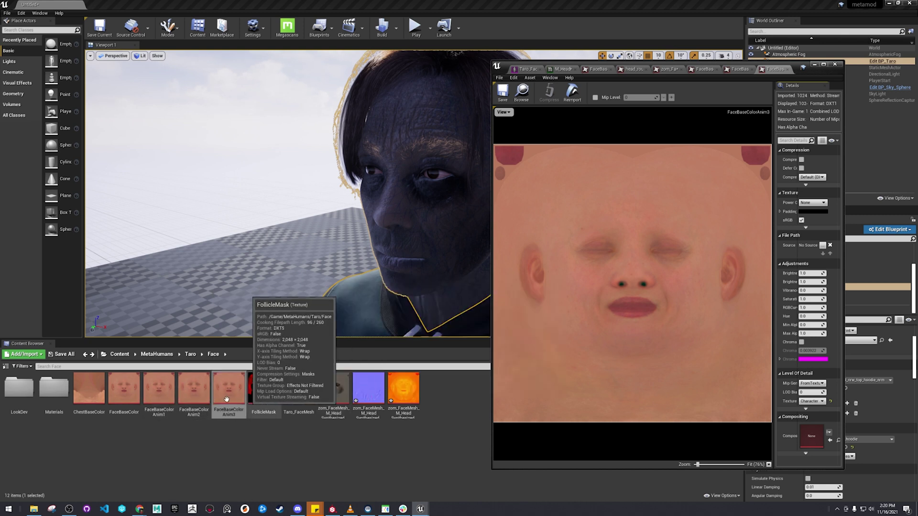
{"action": "left_click", "coordinate": [161, 401]}
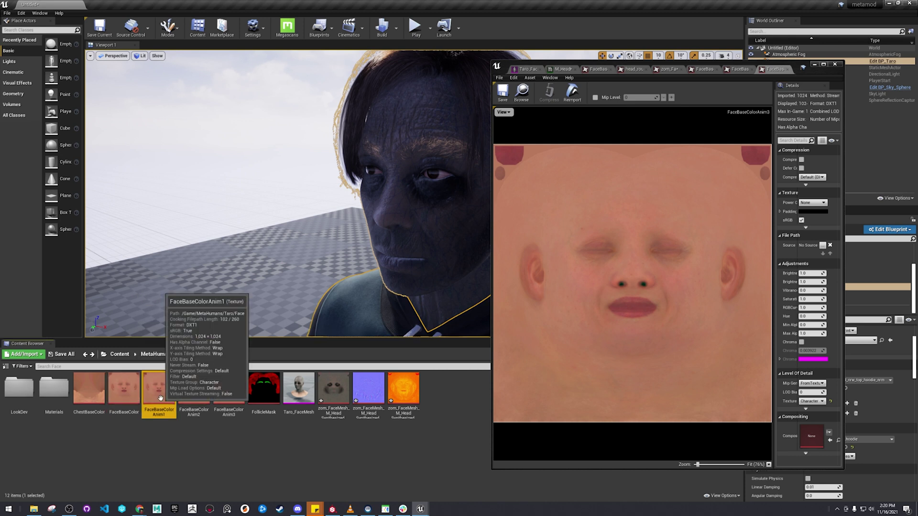
{"action": "double_click", "coordinate": [124, 389]}
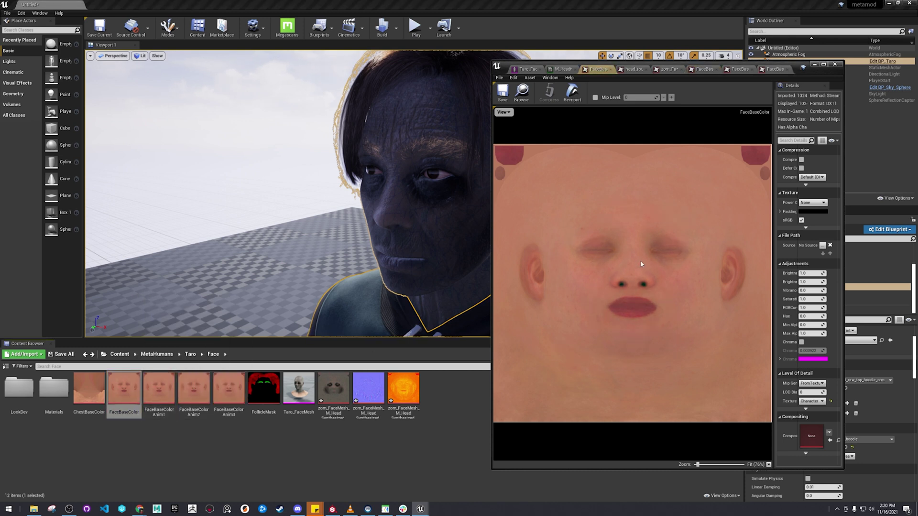
{"action": "scroll", "coordinate": [641, 264], "scroll_direction": "up", "scroll_amount": 3}
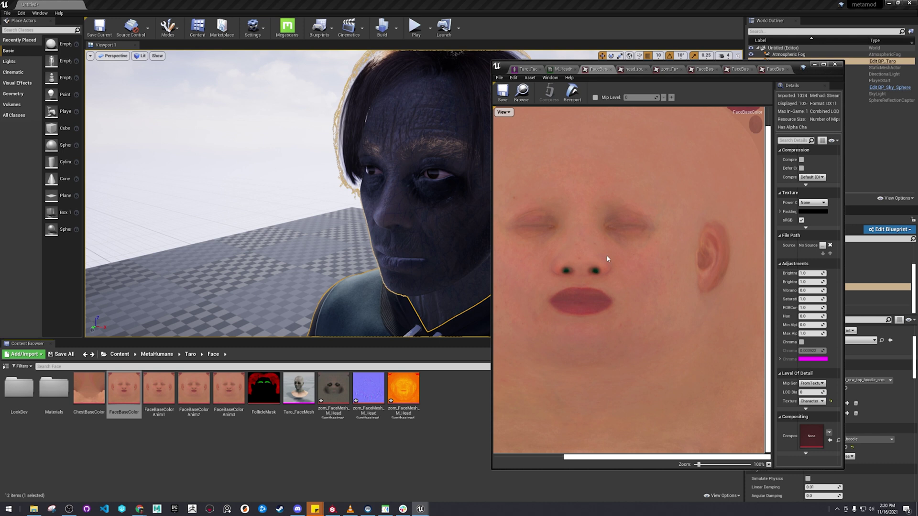
{"action": "double_click", "coordinate": [158, 389]}
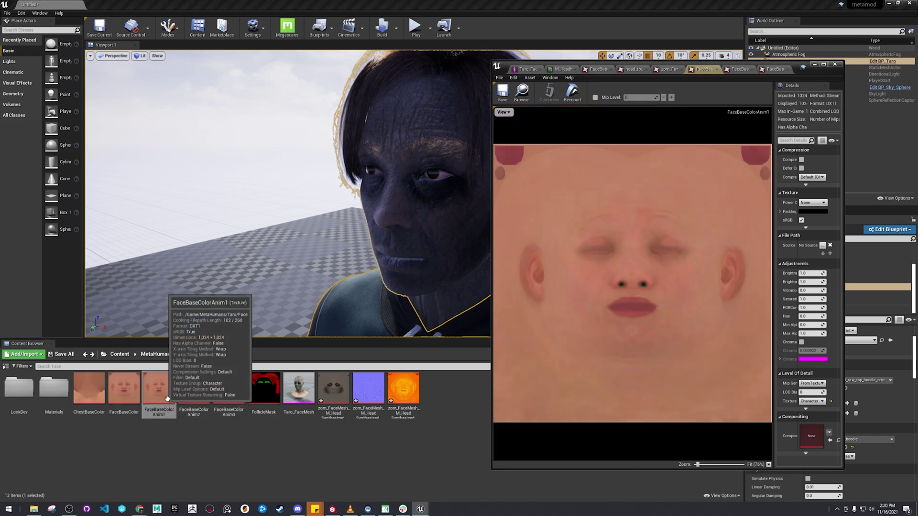
{"action": "left_click", "coordinate": [187, 395]}
{"action": "double_click", "coordinate": [158, 389]}
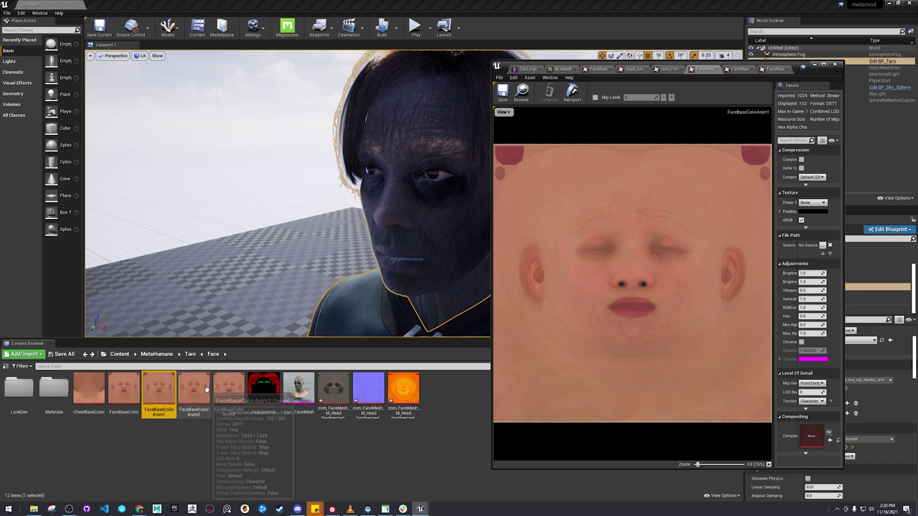
{"action": "double_click", "coordinate": [224, 390]}
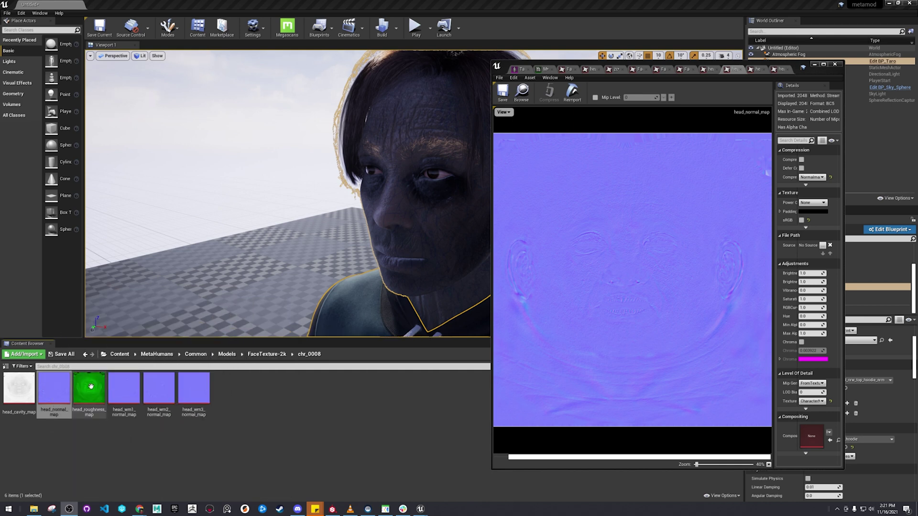
Open head_wm1, wm2, wm3 and head_normal_map from chr_0008, then cycle through them.
{"action": "double_click", "coordinate": [124, 388]}
{"action": "double_click", "coordinate": [152, 393]}
{"action": "double_click", "coordinate": [180, 388]}
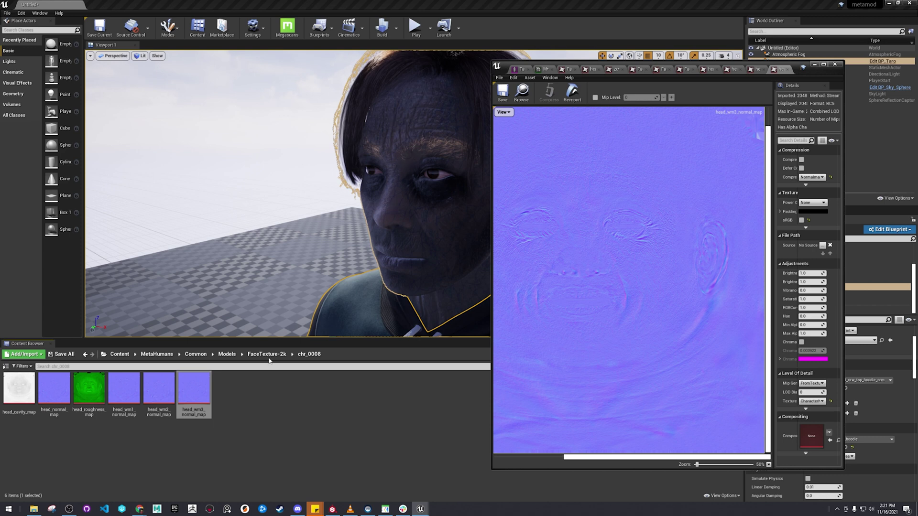
{"action": "double_click", "coordinate": [54, 395]}
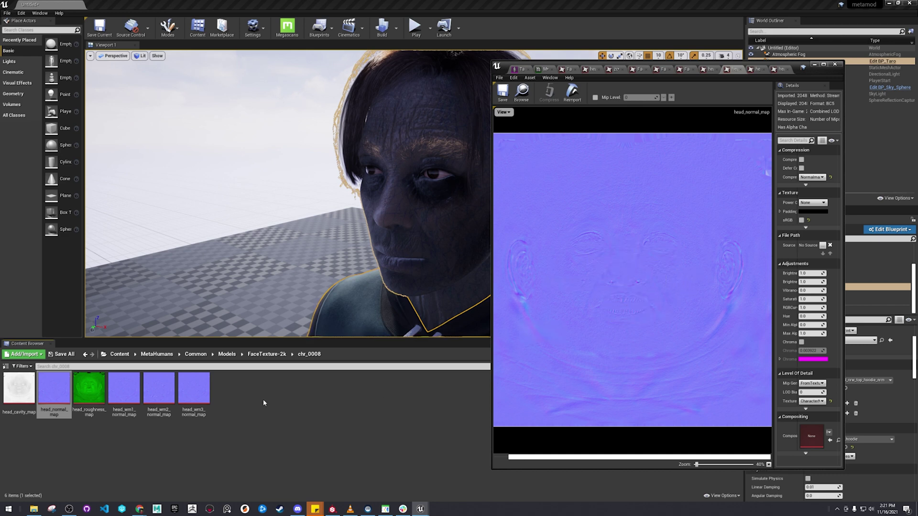
{"action": "double_click", "coordinate": [122, 395]}
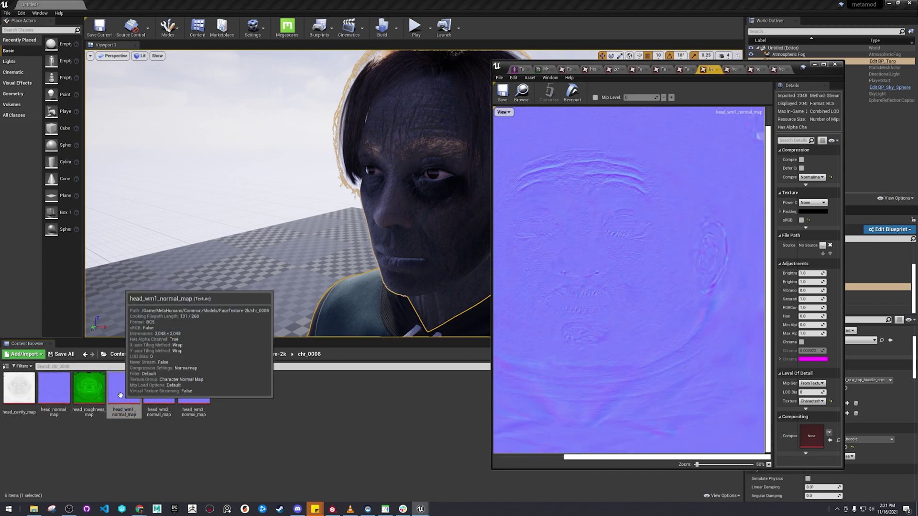
{"action": "left_click", "coordinate": [168, 405]}
{"action": "double_click", "coordinate": [169, 406]}
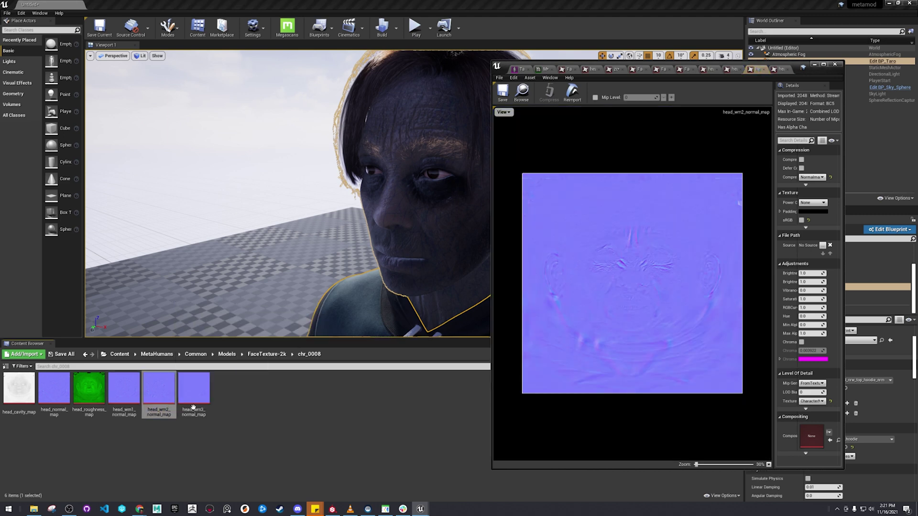
{"action": "double_click", "coordinate": [193, 404]}
{"action": "double_click", "coordinate": [66, 401]}
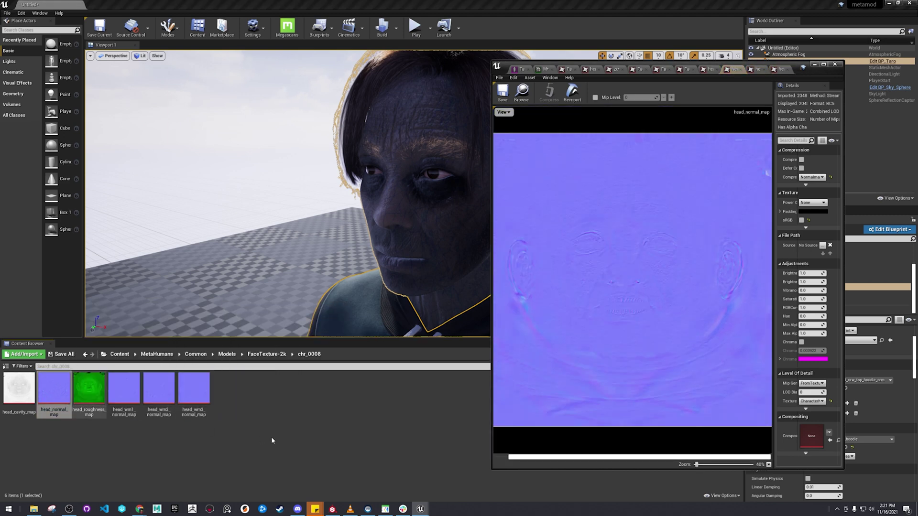